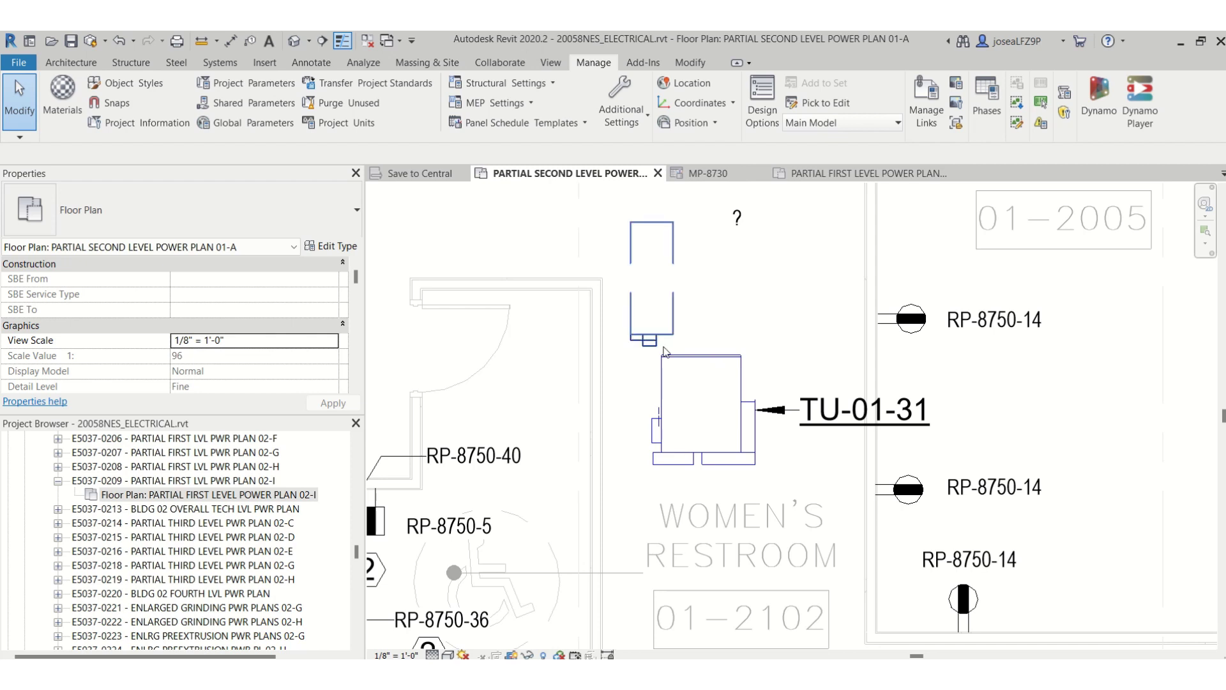
- Check which voltages are offered for a power circuit on the disconnect switch above TU-01-31, without creating the circuit
click(665, 349)
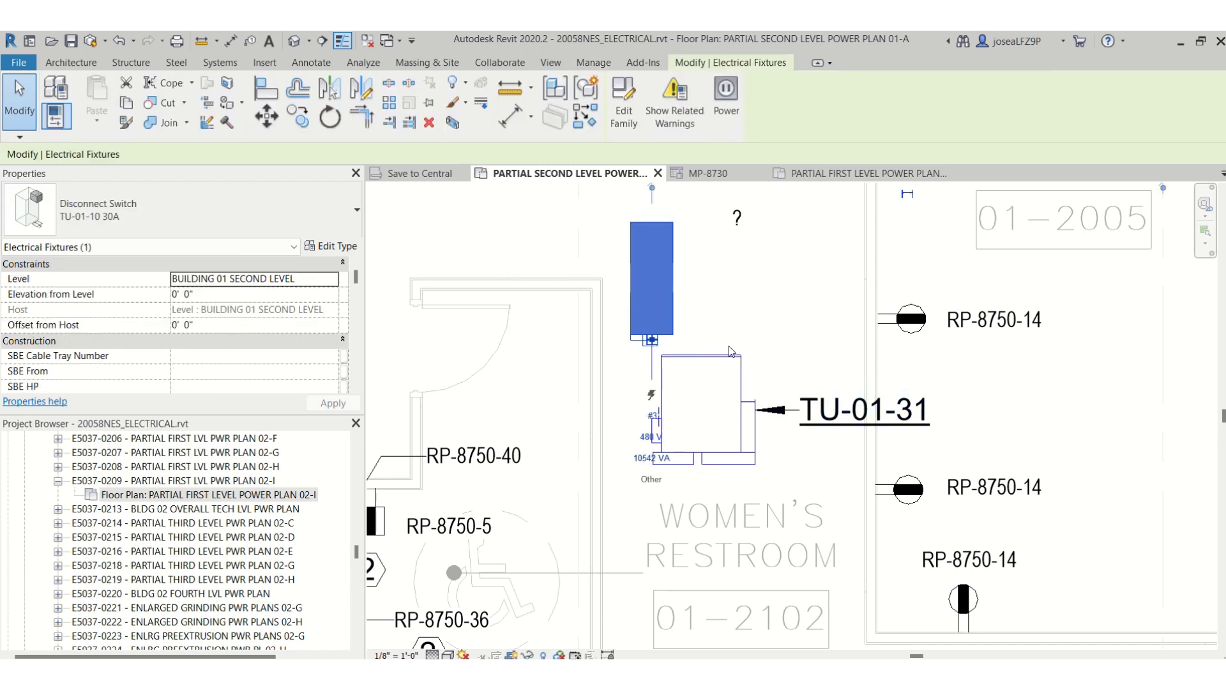
click(741, 318)
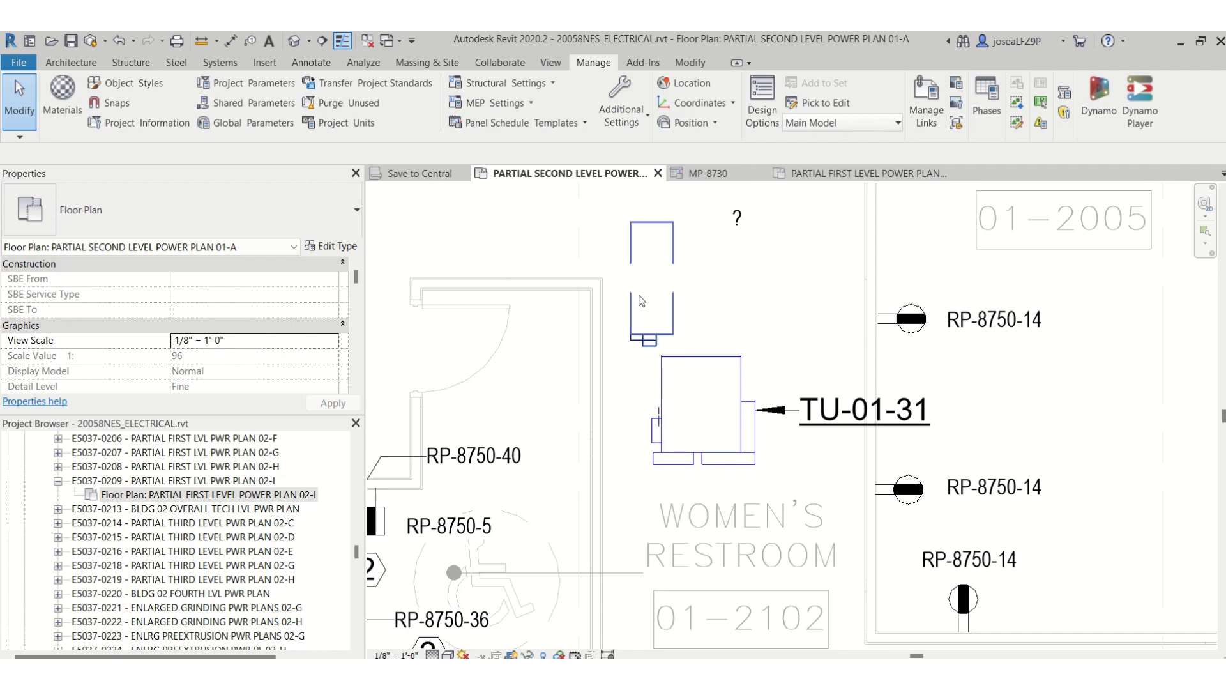
click(650, 339)
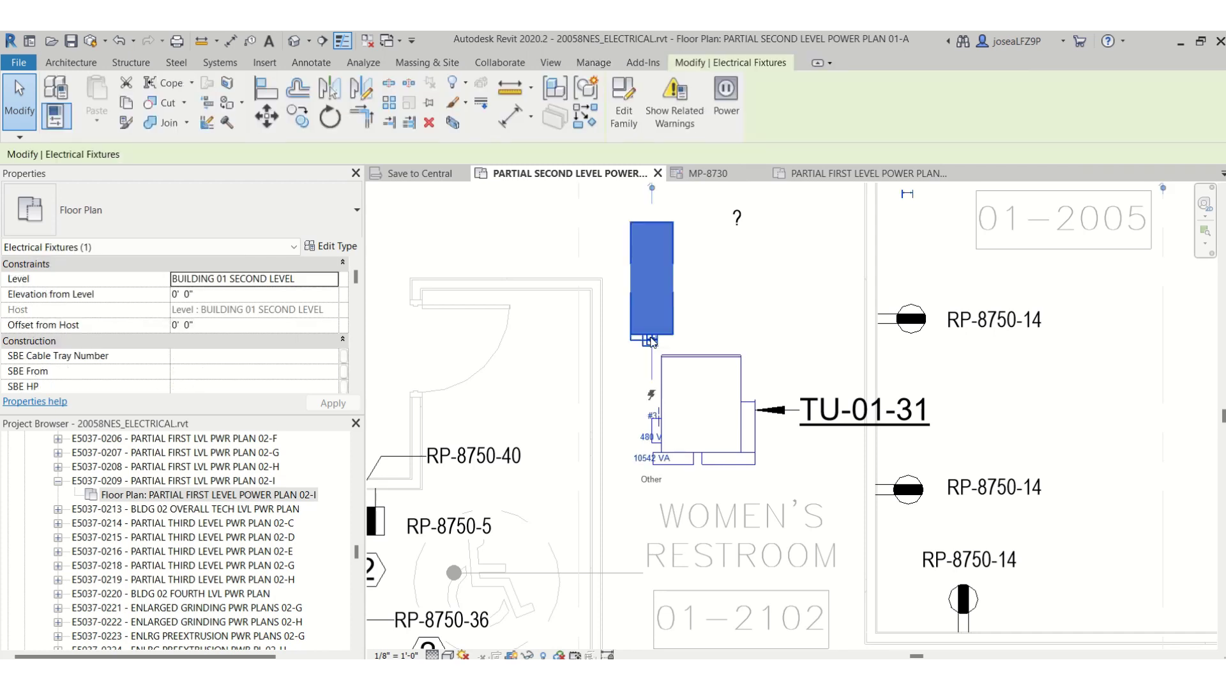
click(726, 96)
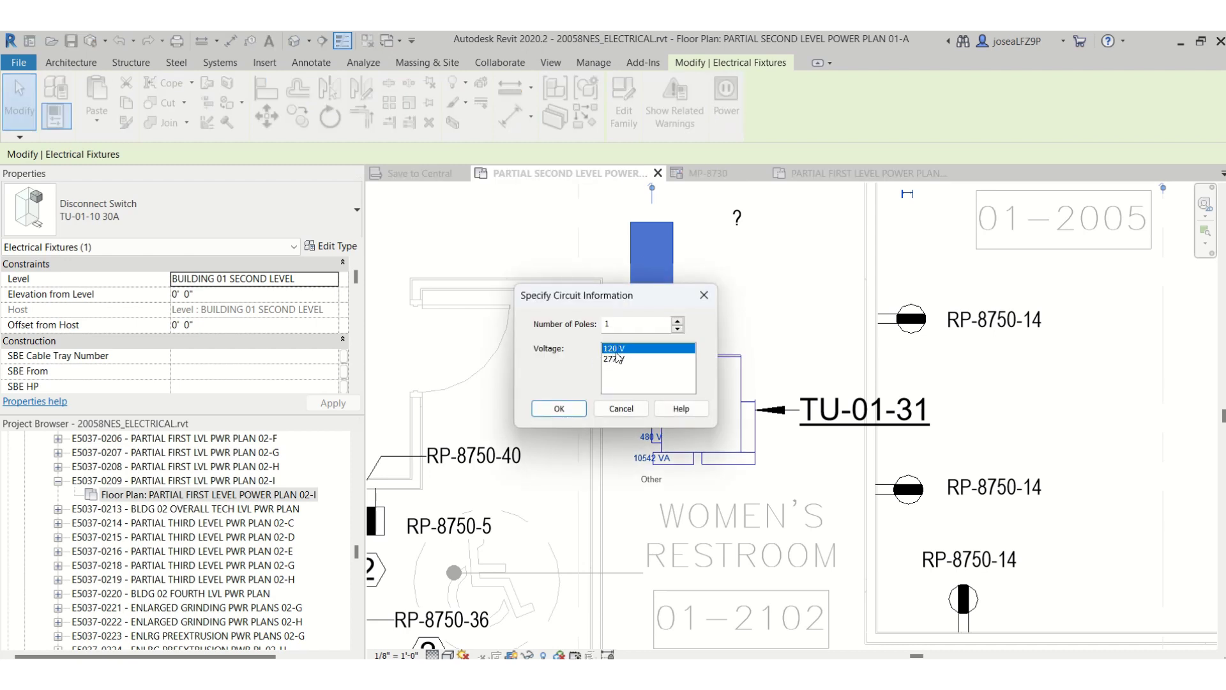
click(704, 295)
key(Escape)
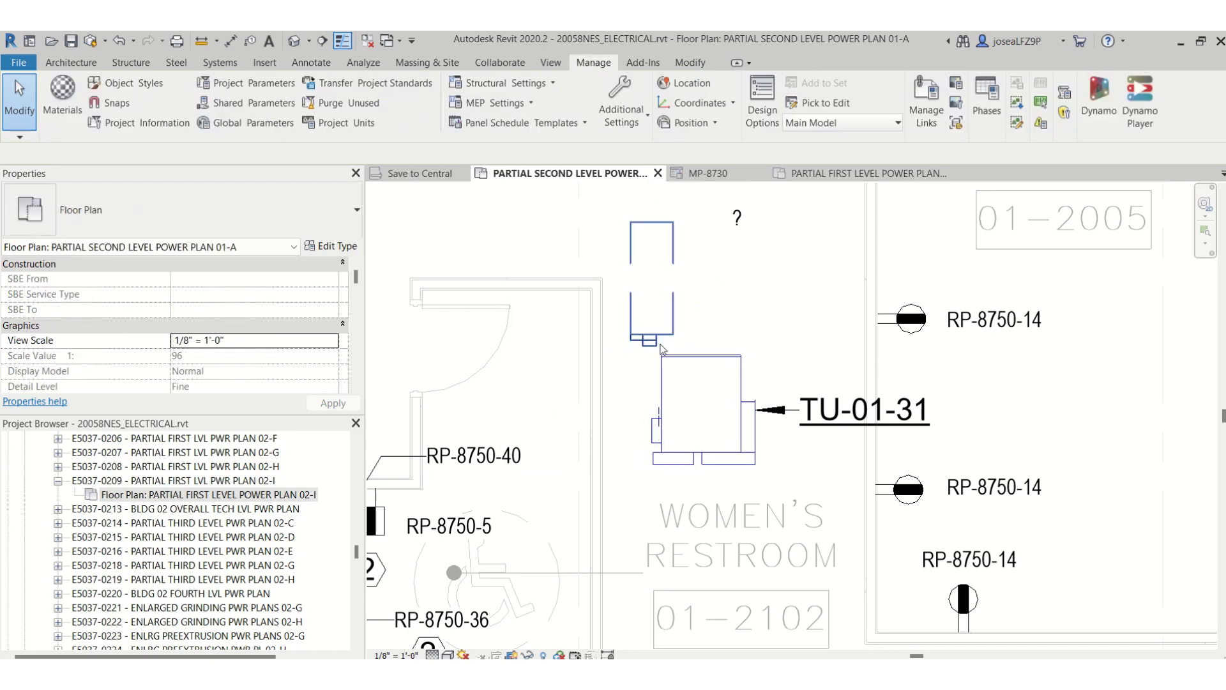
click(654, 350)
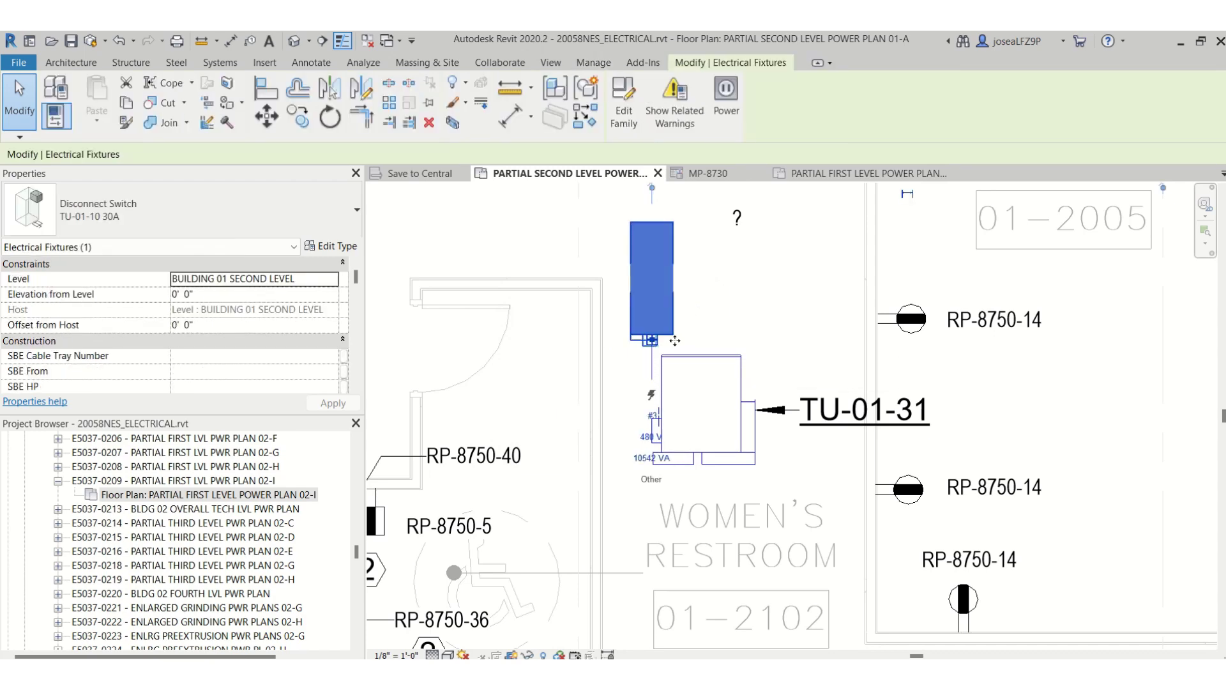
key(Escape)
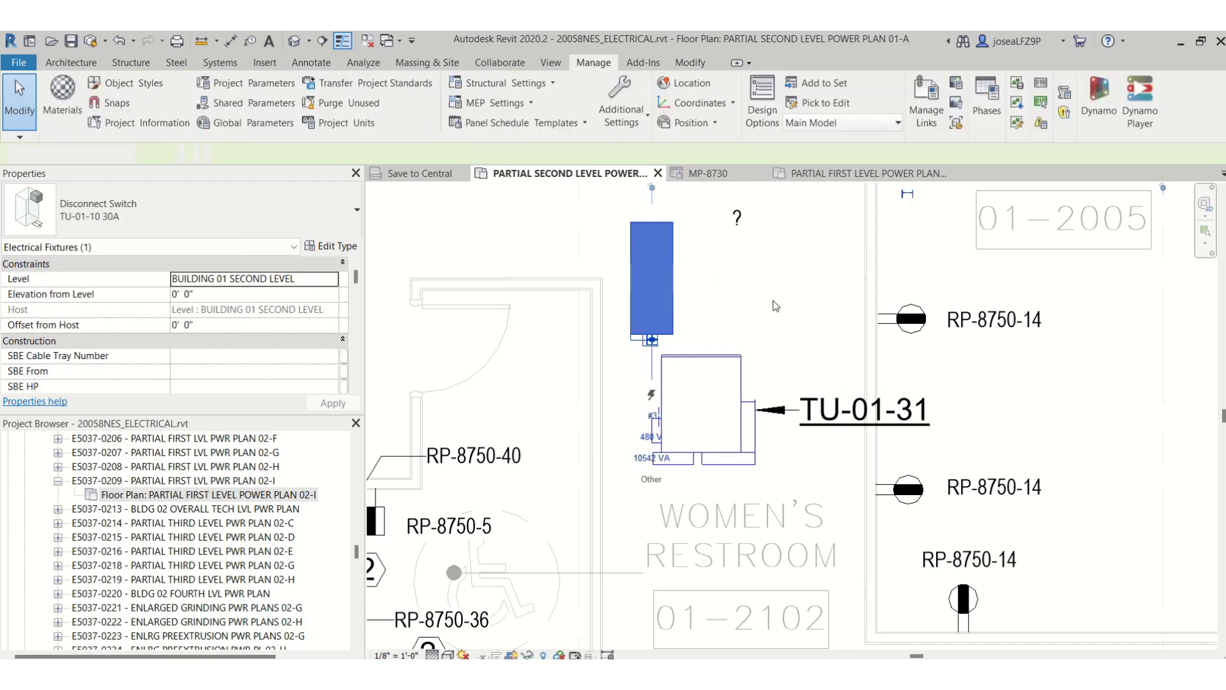
- Add a distribution system named 208V in the electrical settings
click(530, 110)
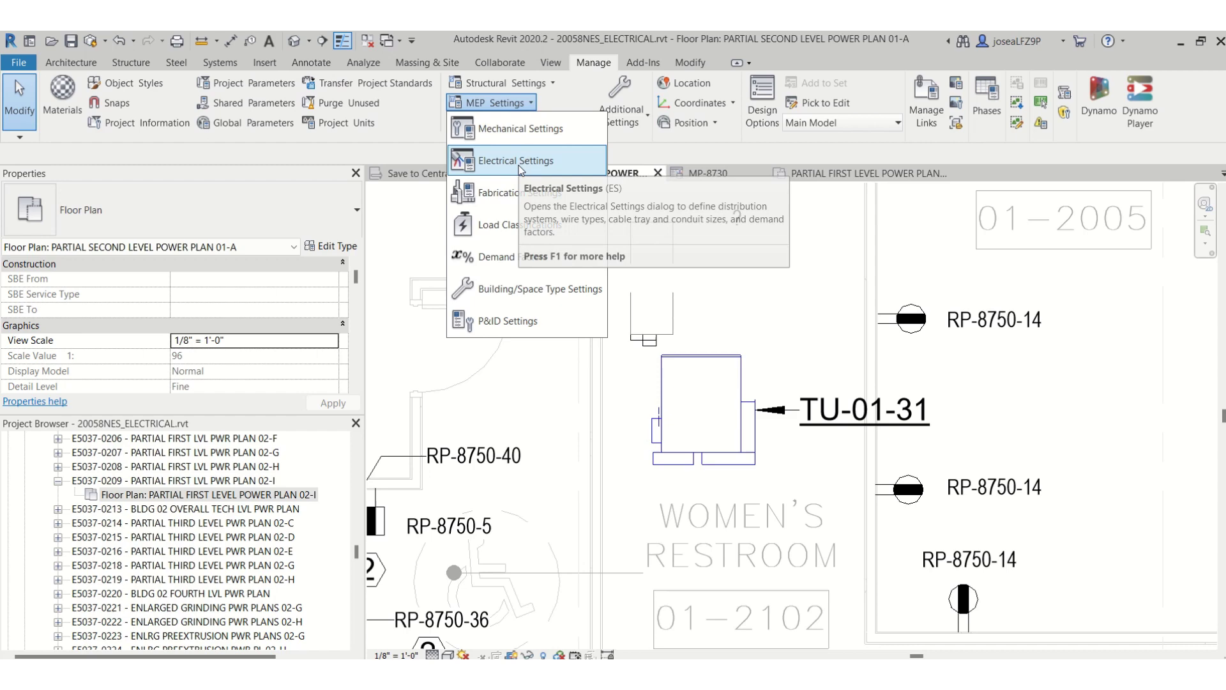
click(519, 170)
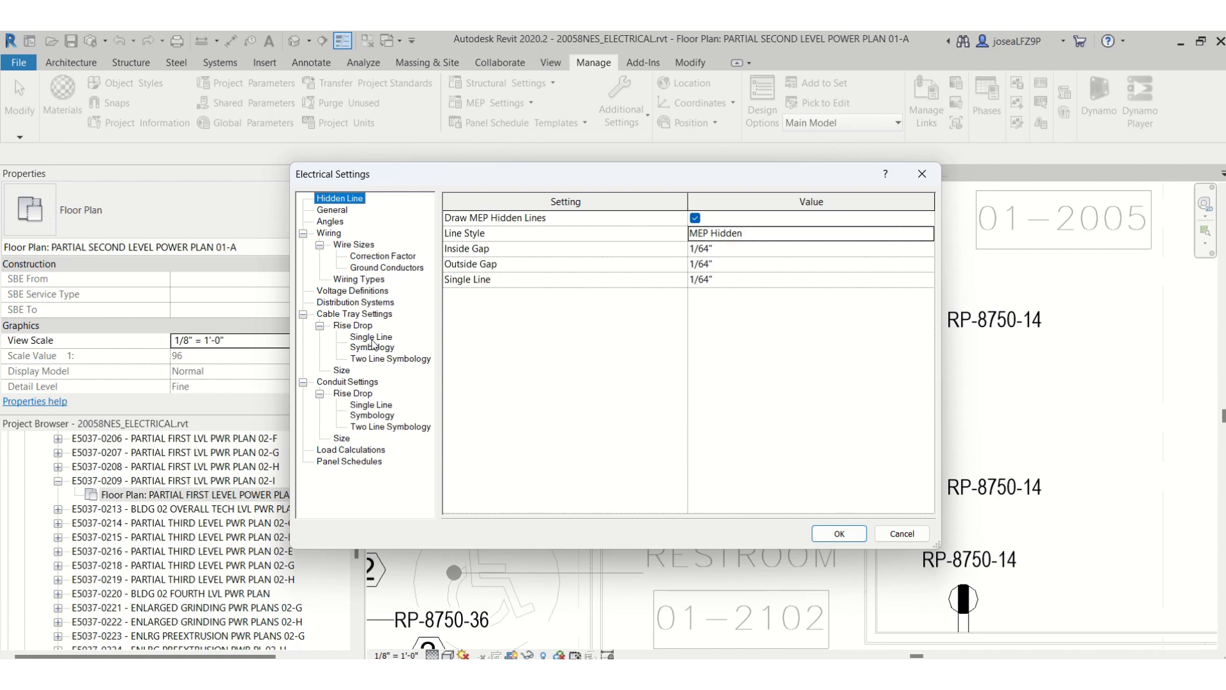
click(363, 303)
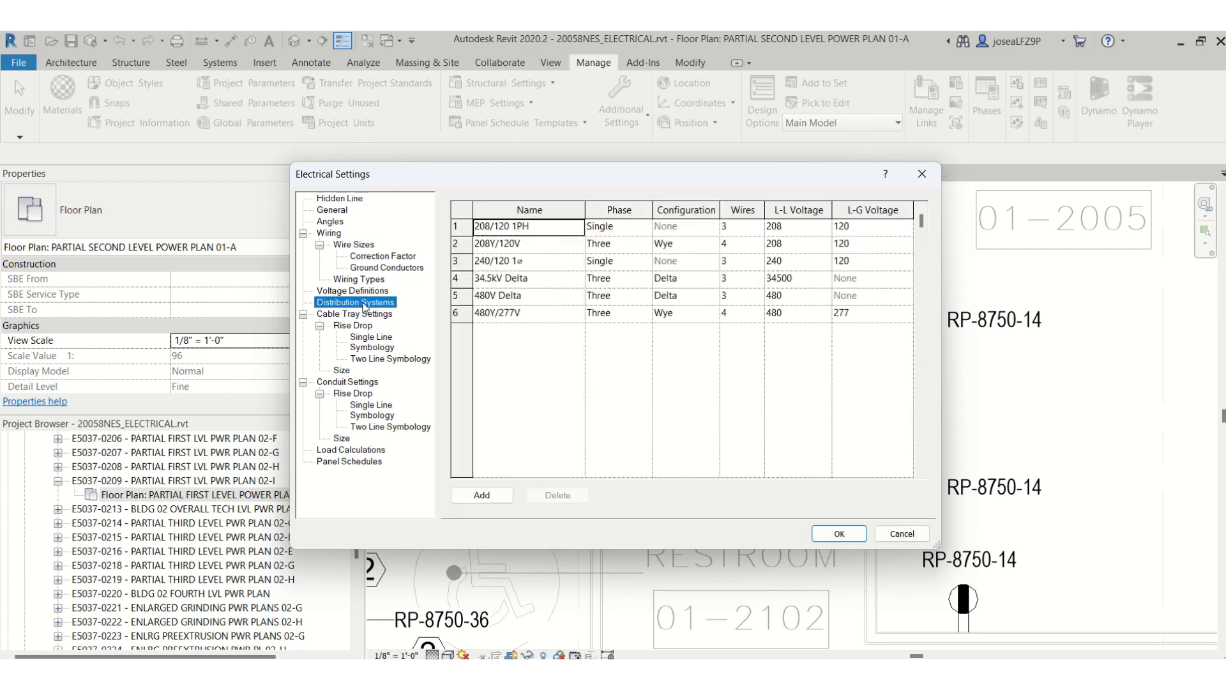
click(503, 500)
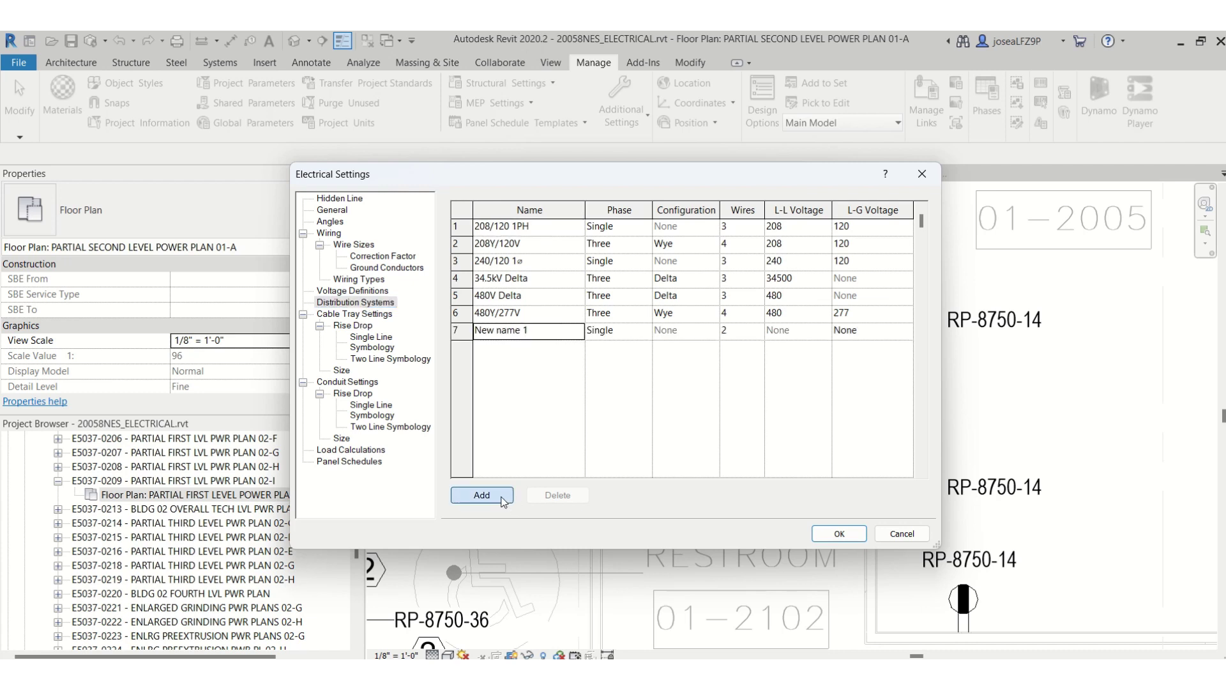
click(547, 333)
text(208)
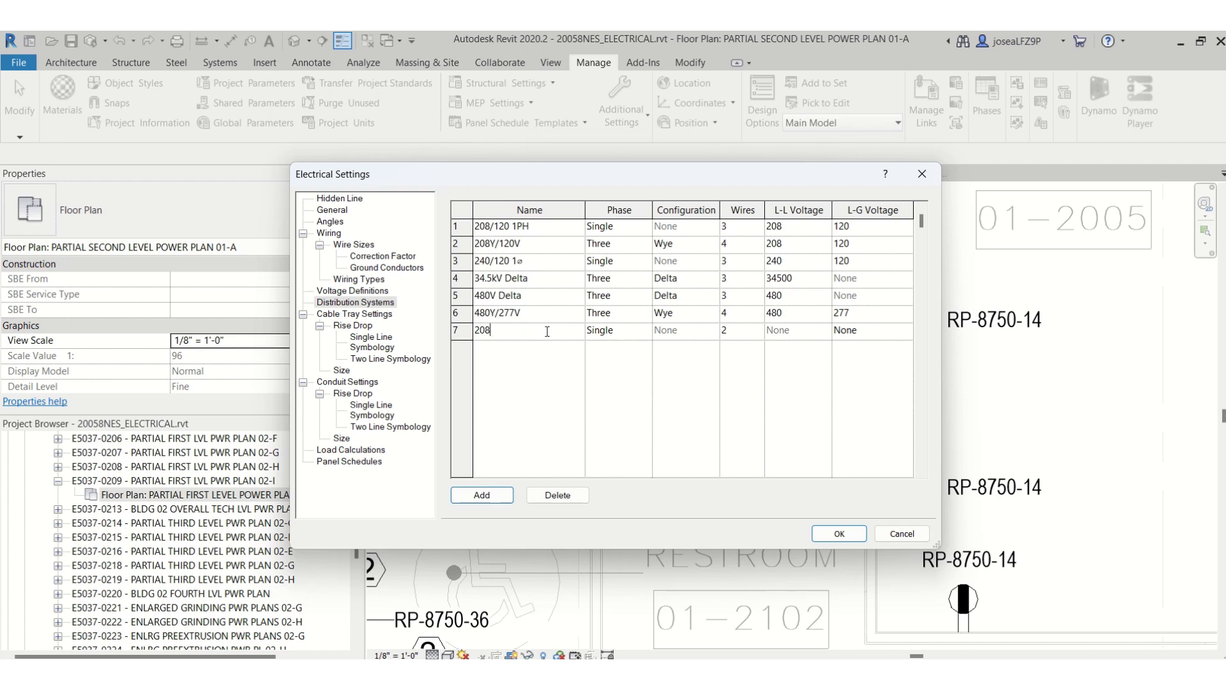
text(V)
- Set the 208V distribution system's L-G voltage to 208 and accept the electrical settings
click(880, 334)
click(907, 332)
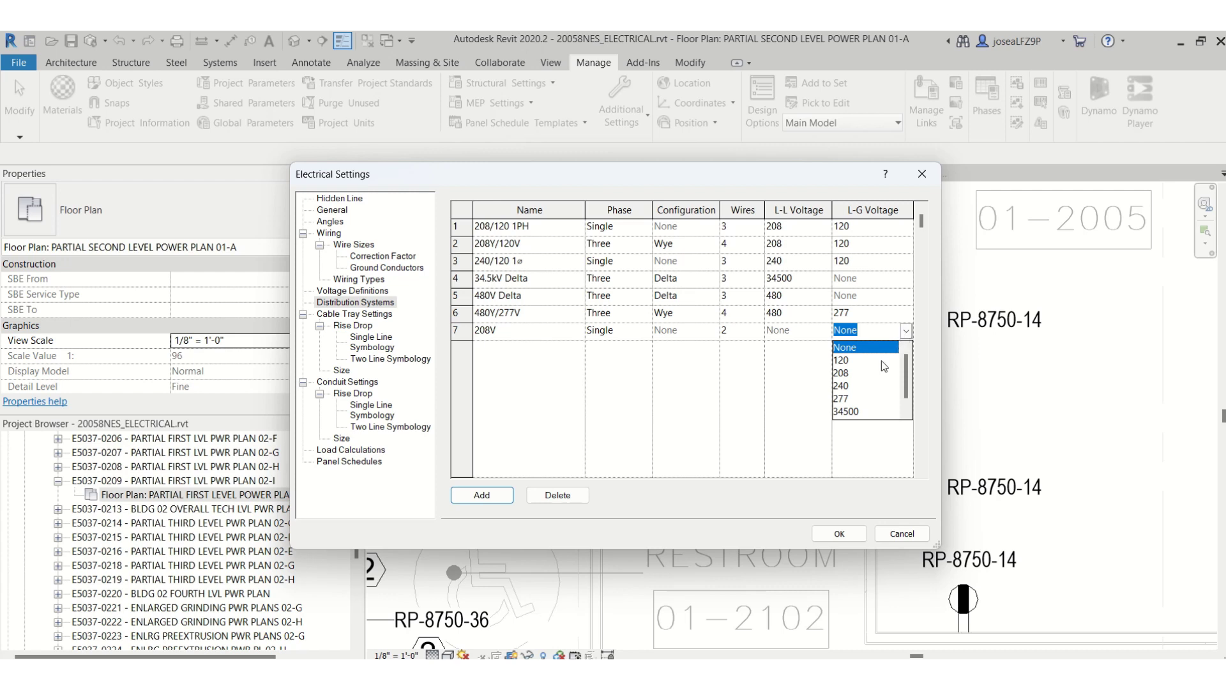
click(849, 373)
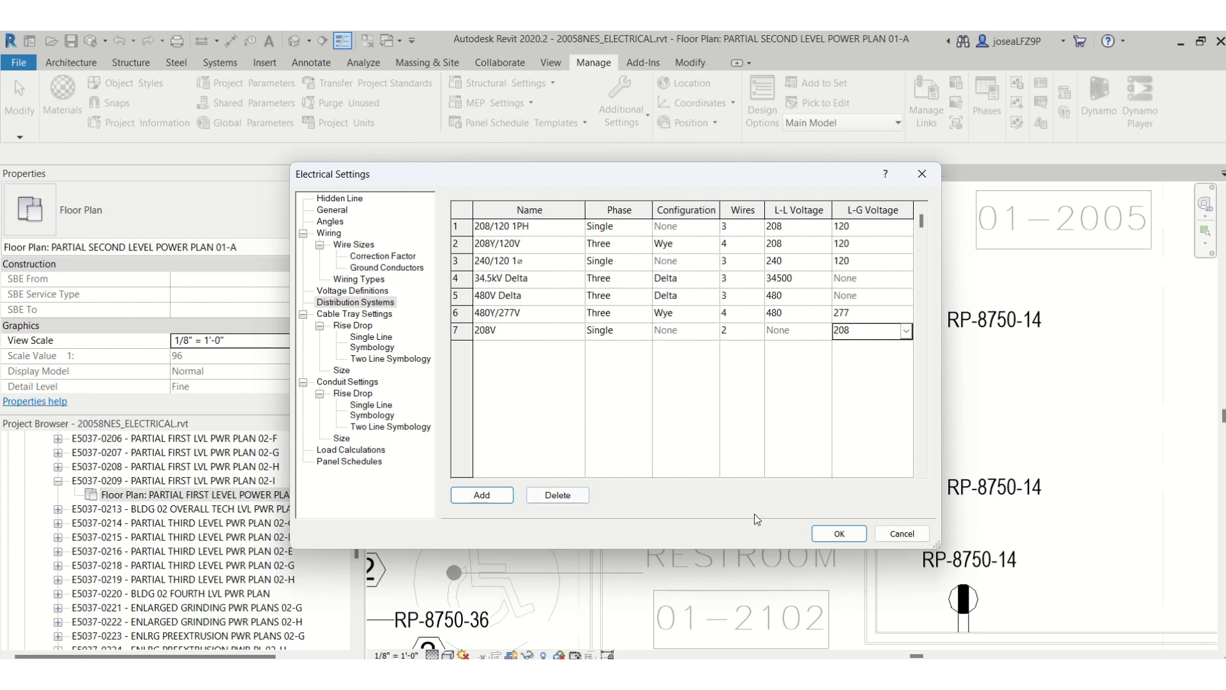
click(842, 534)
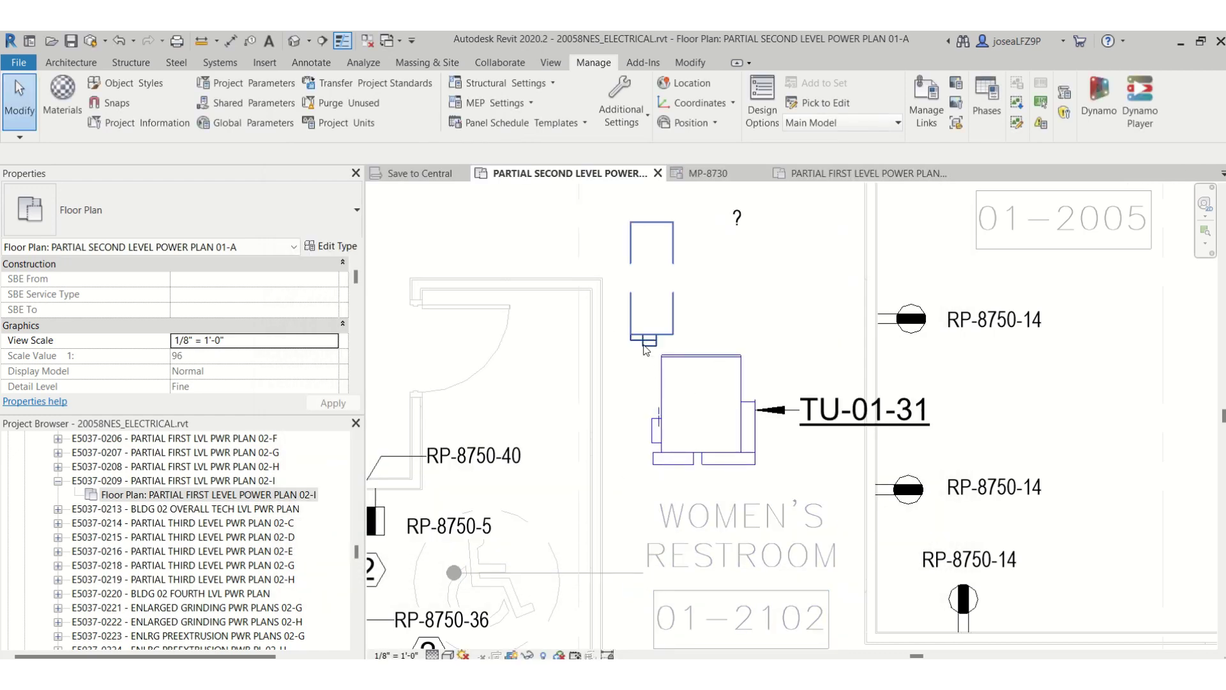
- Create a 1-pole, 208 V power circuit for the disconnect switch above TU-01-31
click(646, 349)
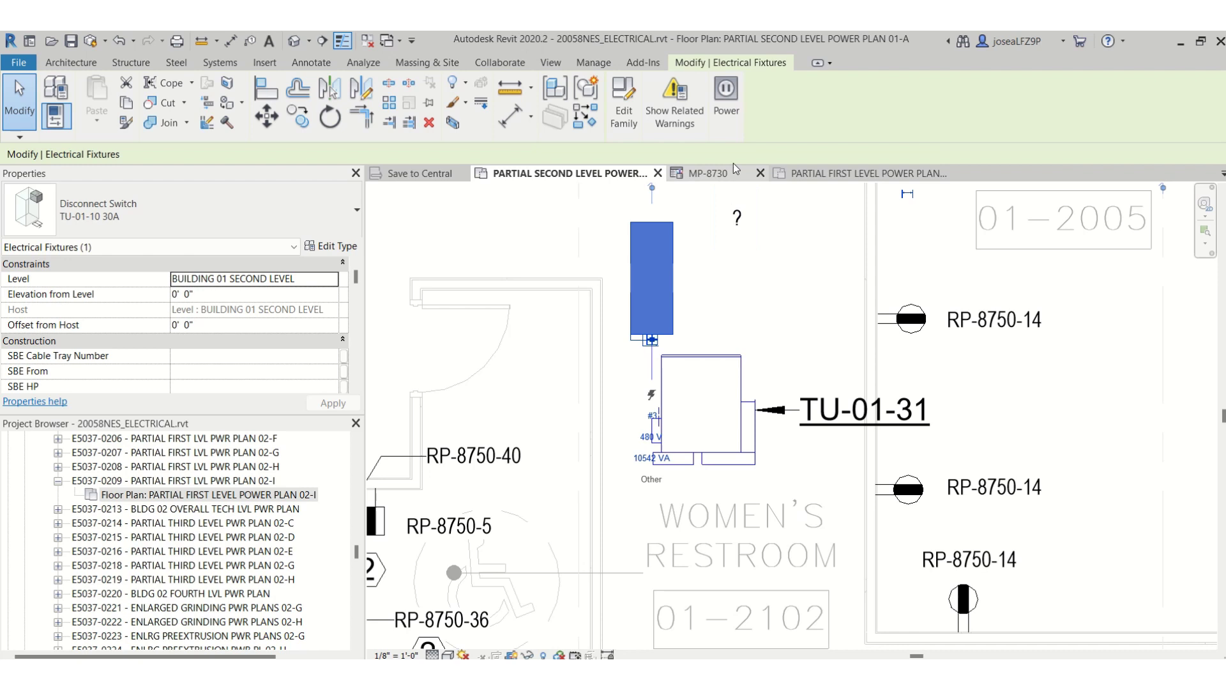
click(729, 97)
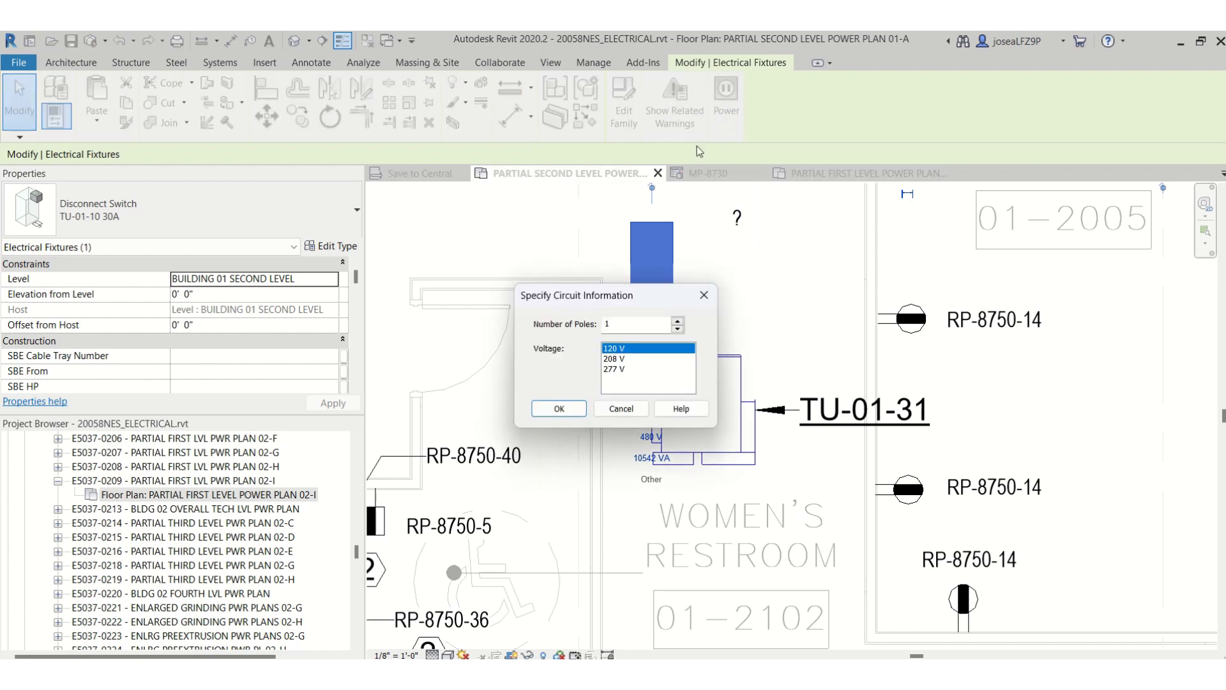
click(619, 360)
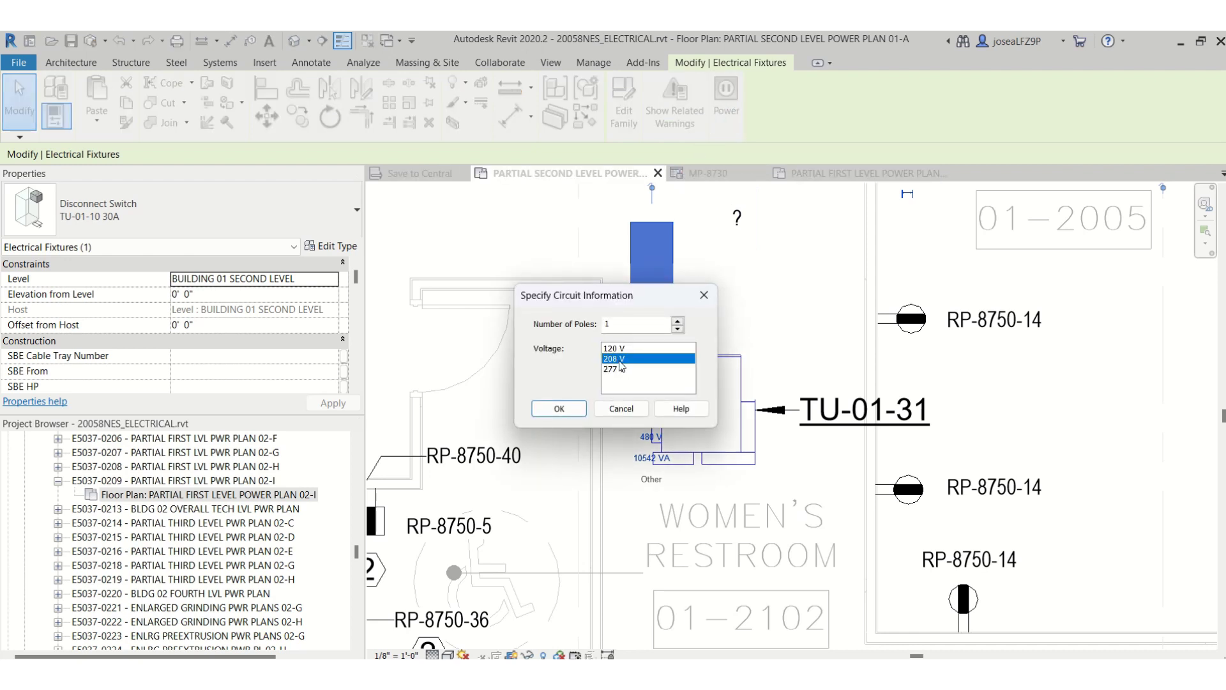
click(577, 412)
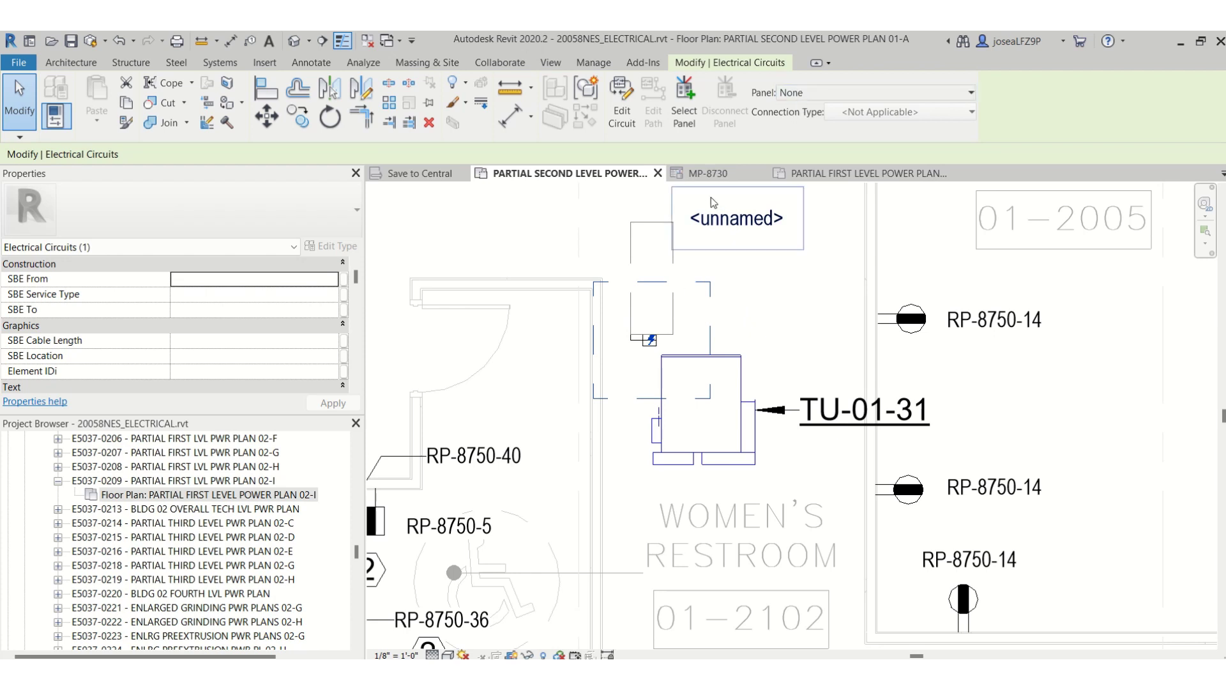
- Check which panels are available for the disconnect switch's new circuit, leaving the panel unassigned
click(801, 93)
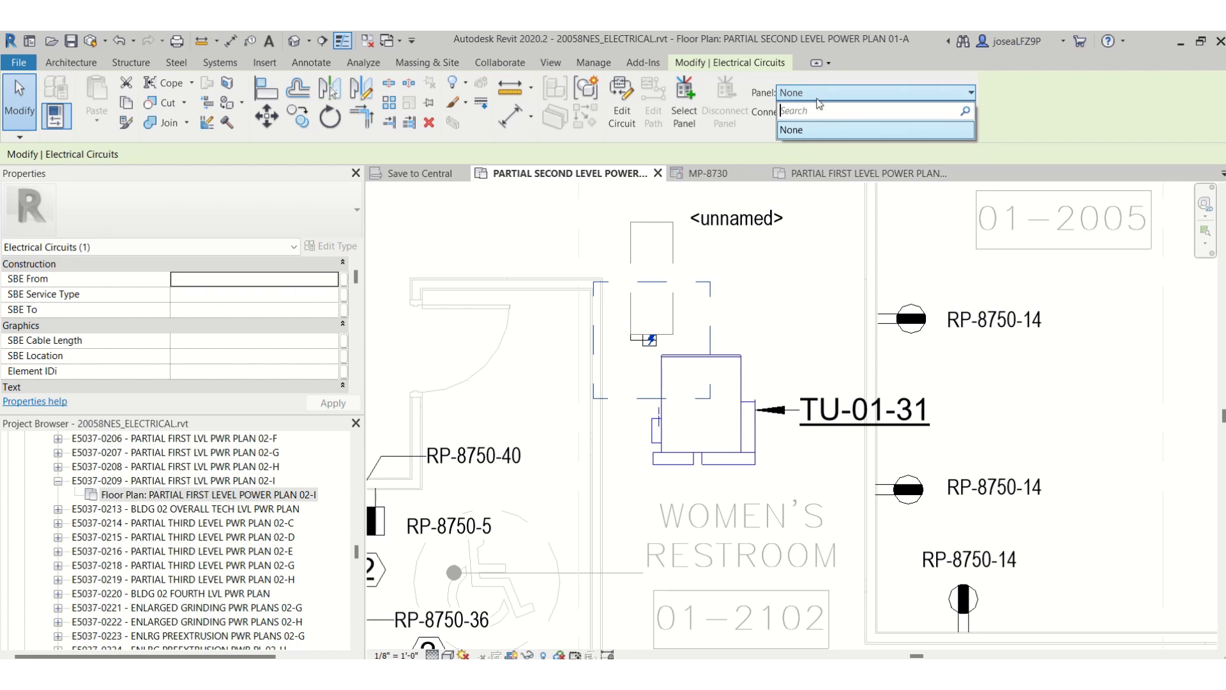
click(806, 281)
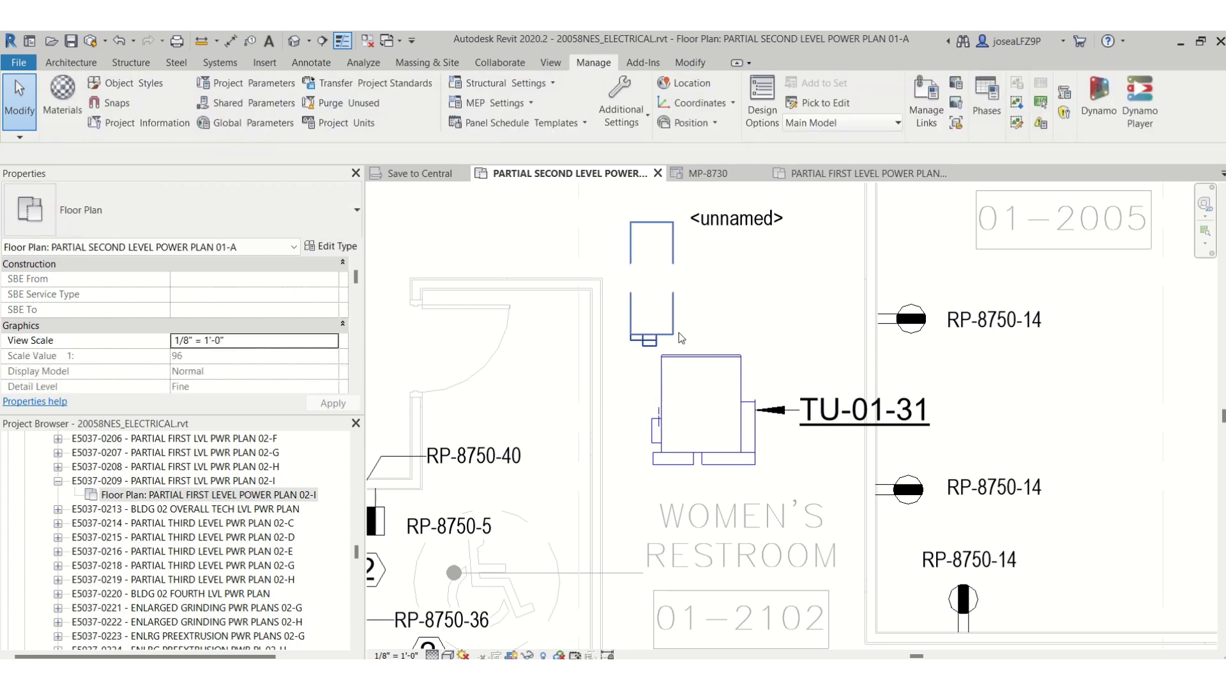
click(658, 281)
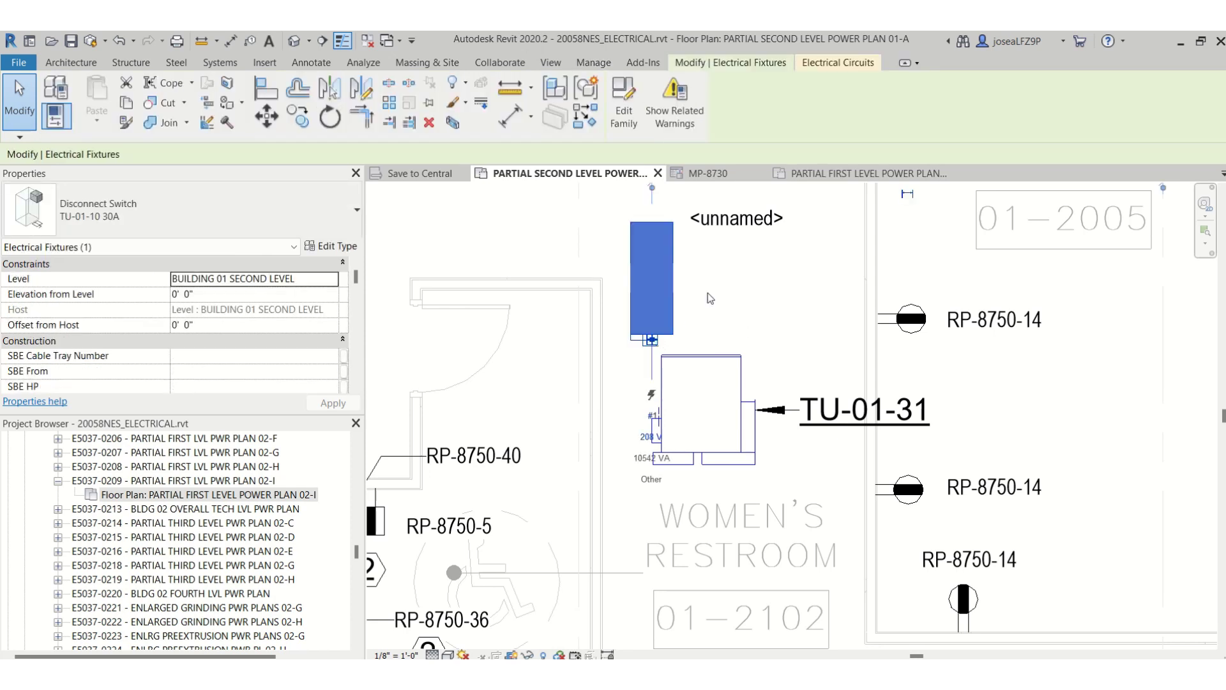
click(837, 71)
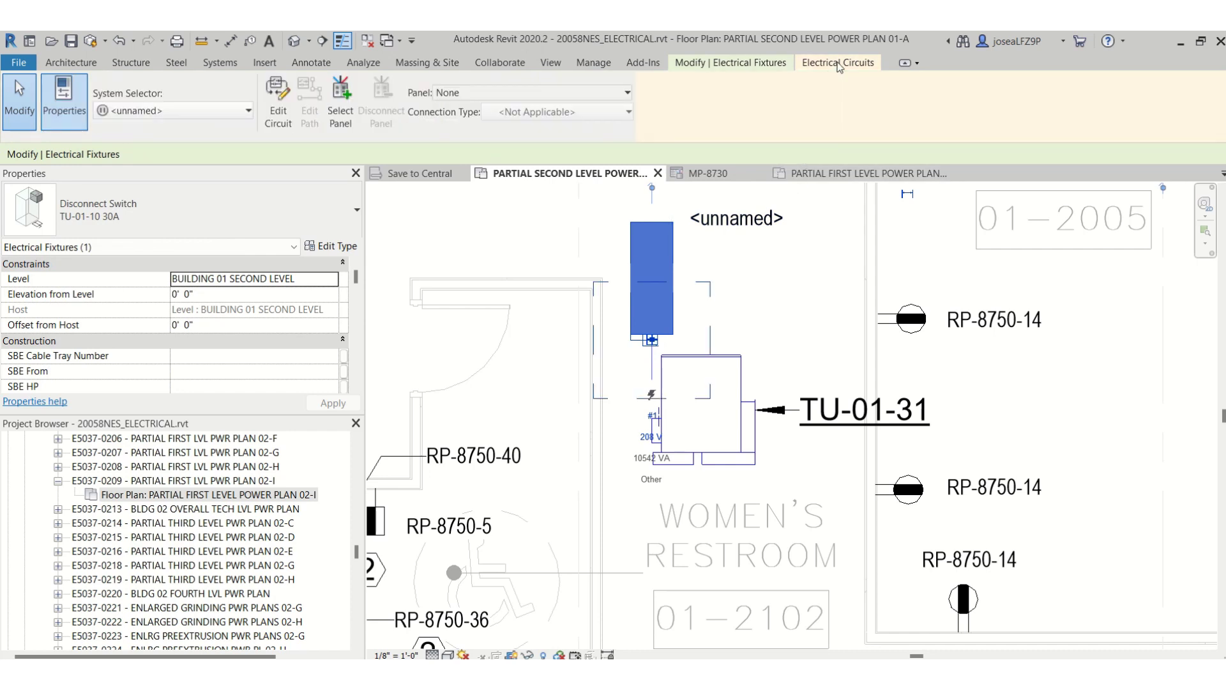
click(517, 94)
click(743, 309)
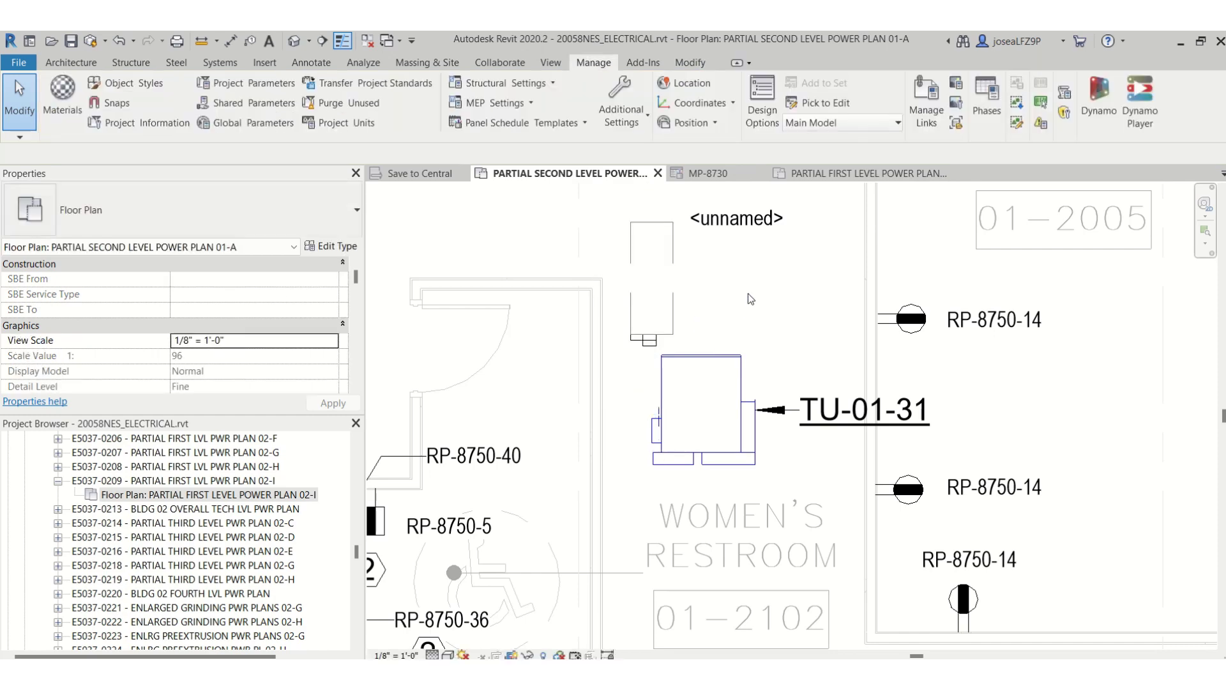
- Examine the MP-8730 panel schedule and return to the partial second level power plan
scroll(615, 337, down, 2)
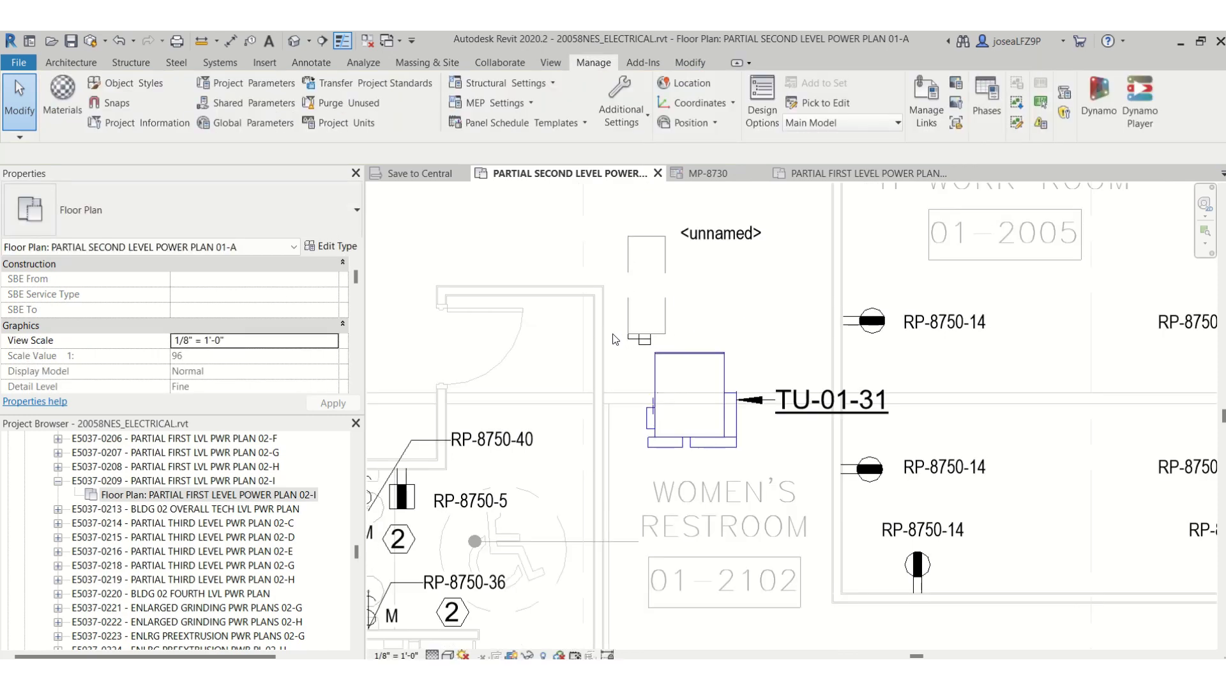
scroll(606, 351, up, 2)
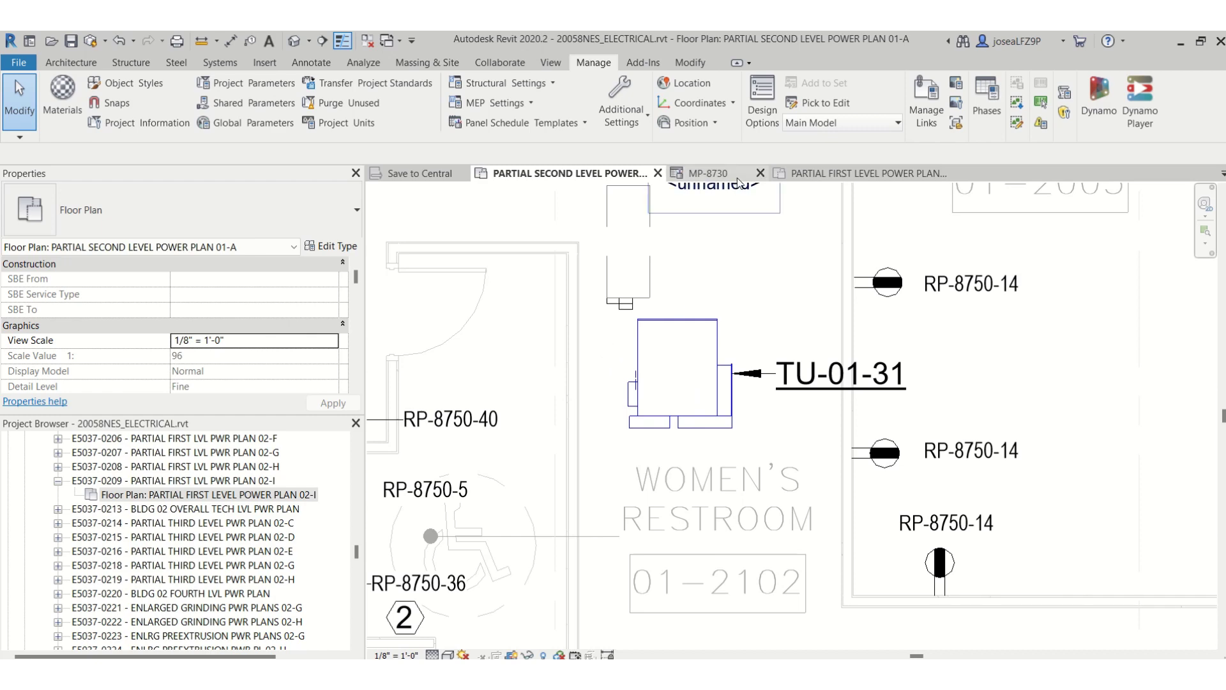
click(707, 174)
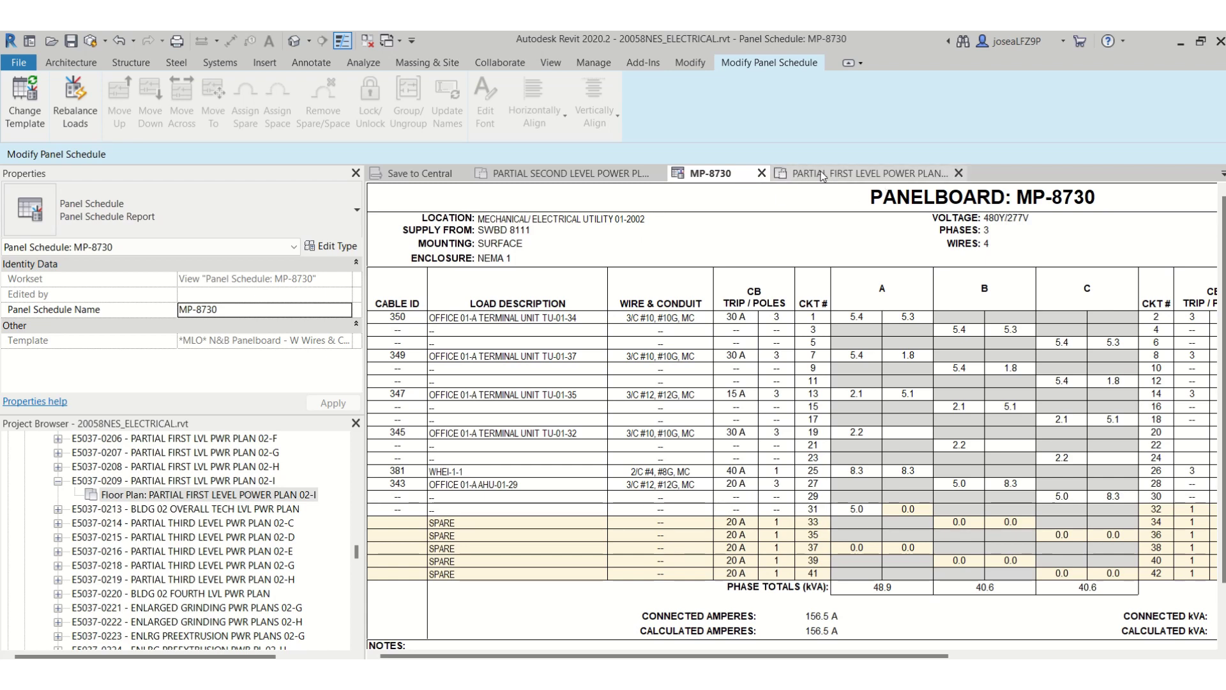
click(856, 173)
click(638, 173)
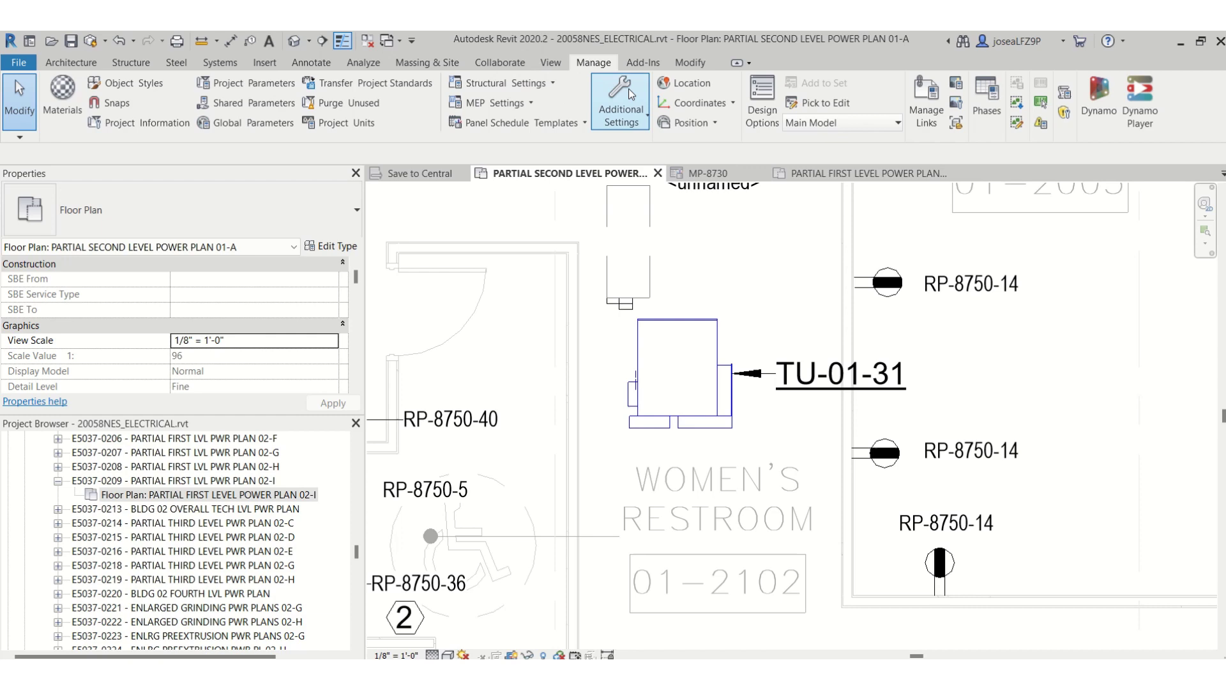
- Review the voltage definitions and distribution systems in the electrical settings, changing nothing
click(529, 104)
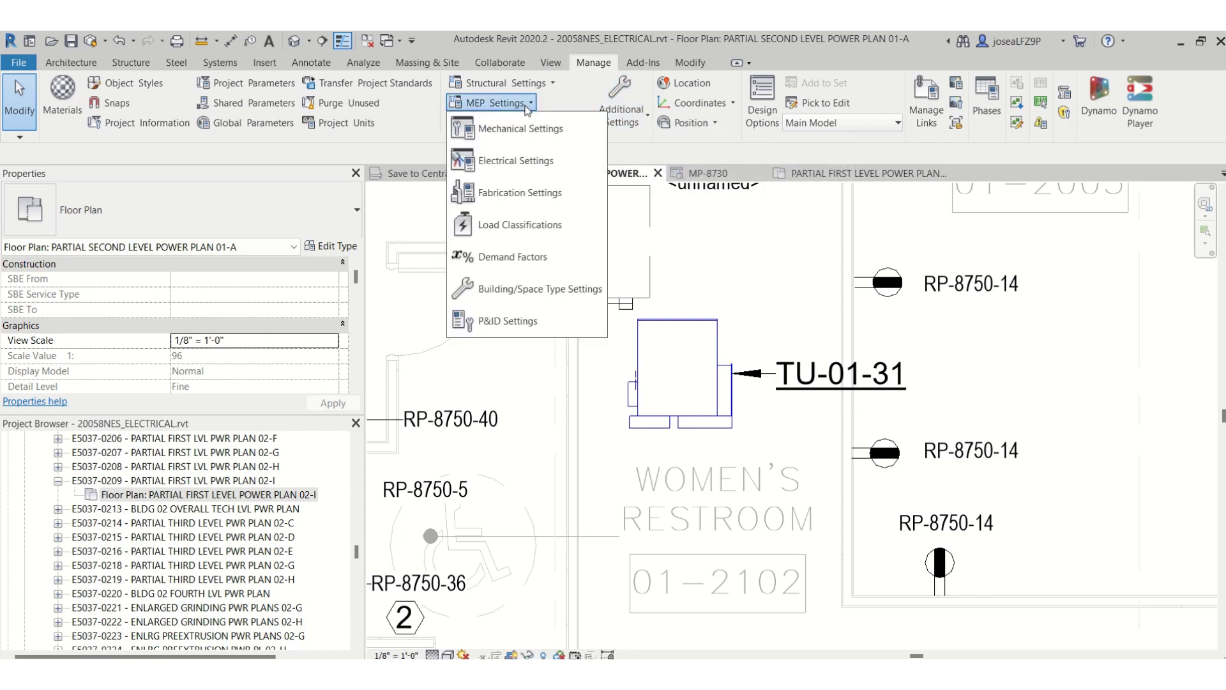
click(517, 165)
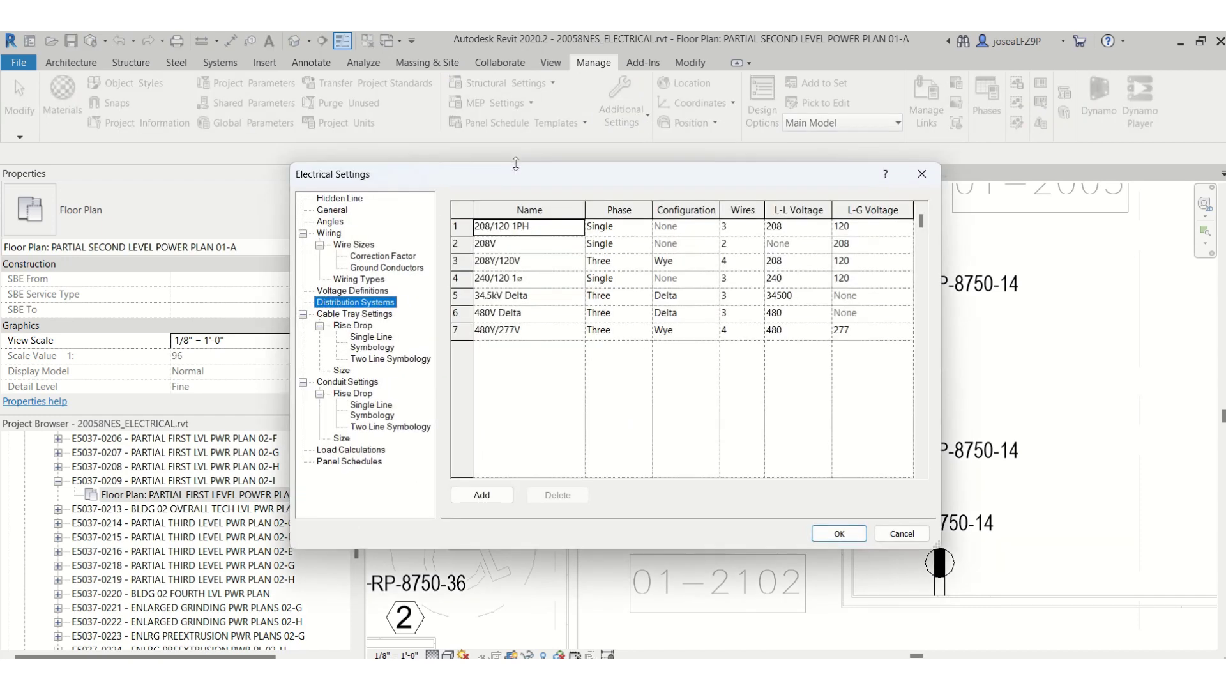
click(369, 291)
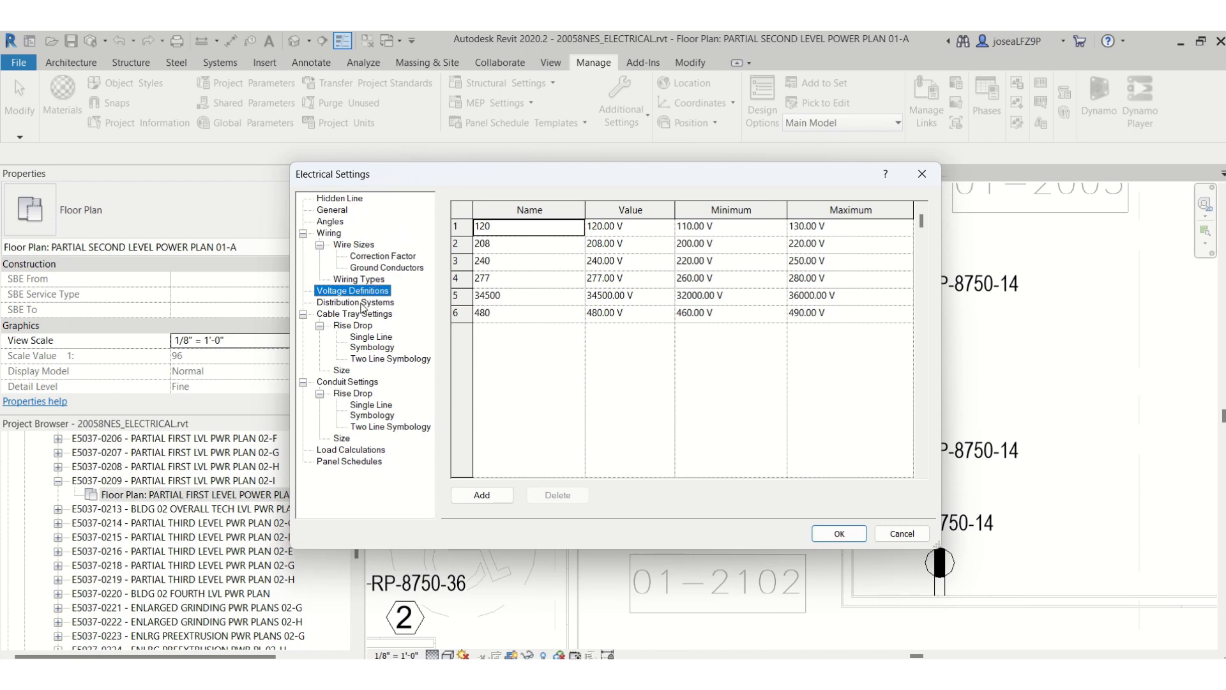
click(357, 303)
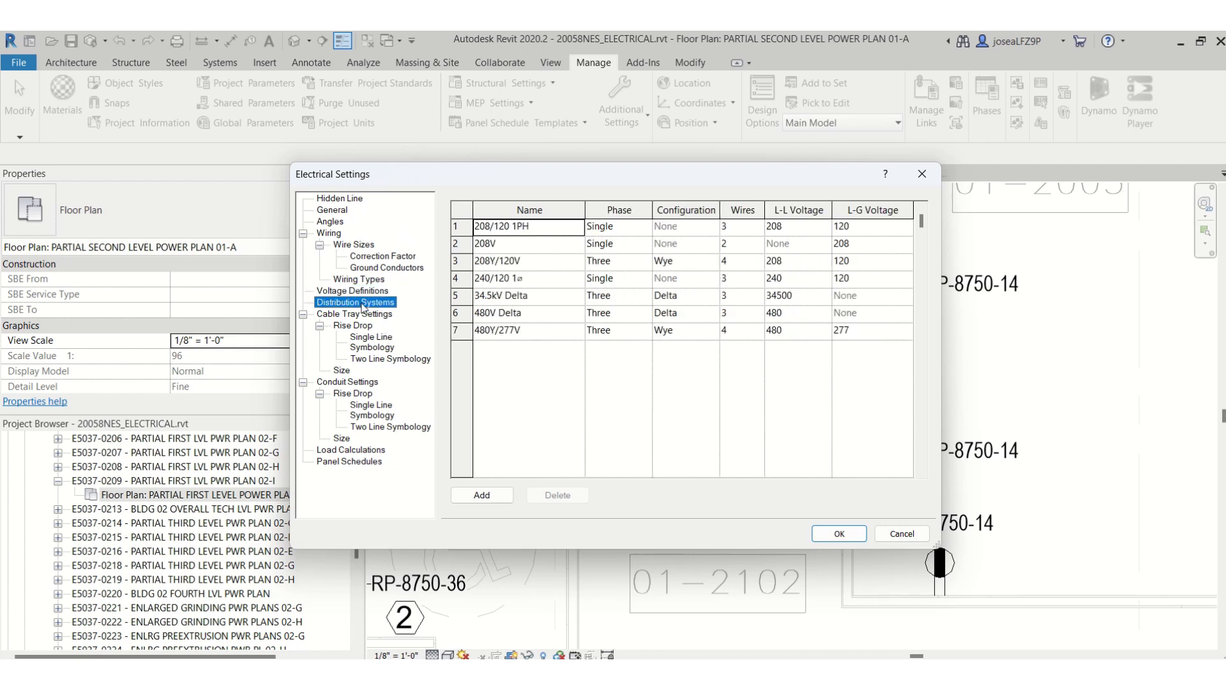
click(910, 176)
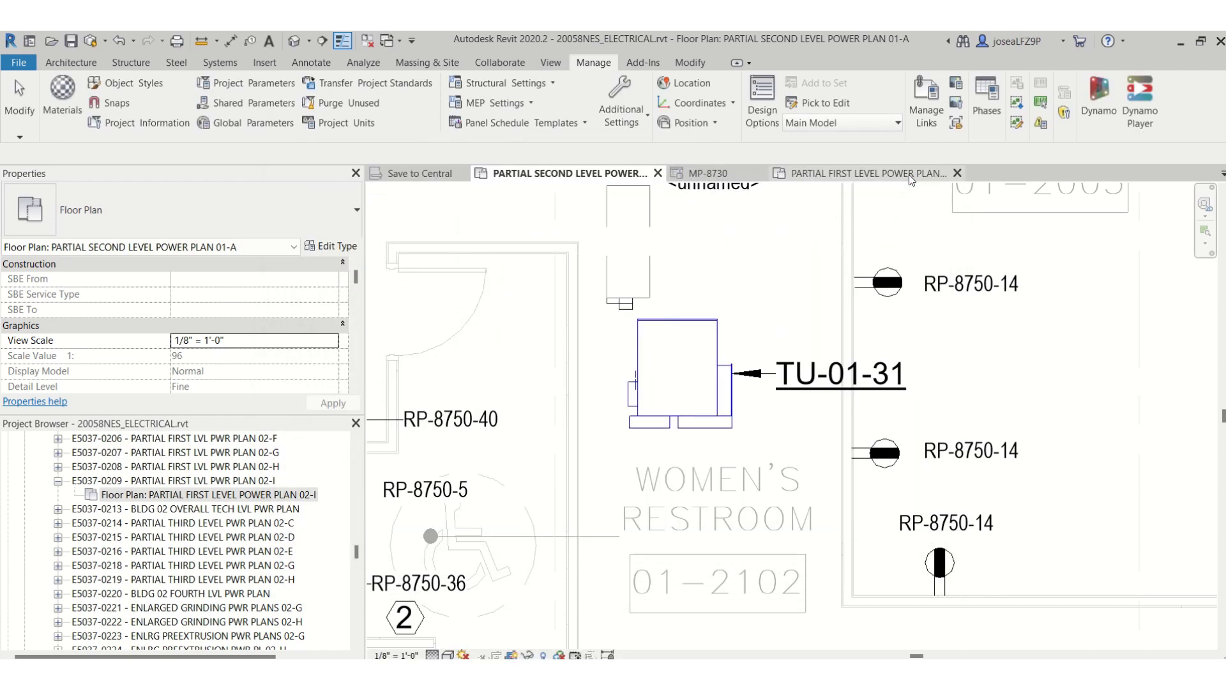
- Open the floor plan PARTIAL FIRST LEVEL POWER PLAN 01-A from the E5037-0101 sheet
click(817, 175)
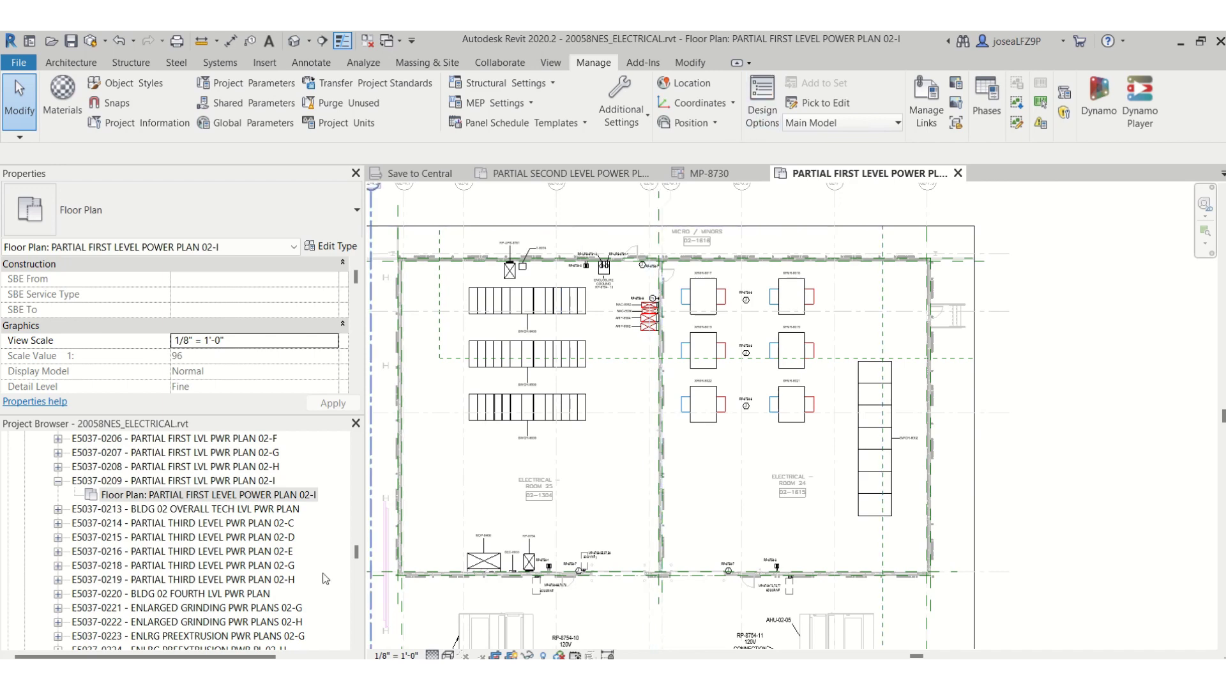
scroll(325, 578, up, 5)
drag(356, 548, 359, 525)
scroll(165, 505, up, 6)
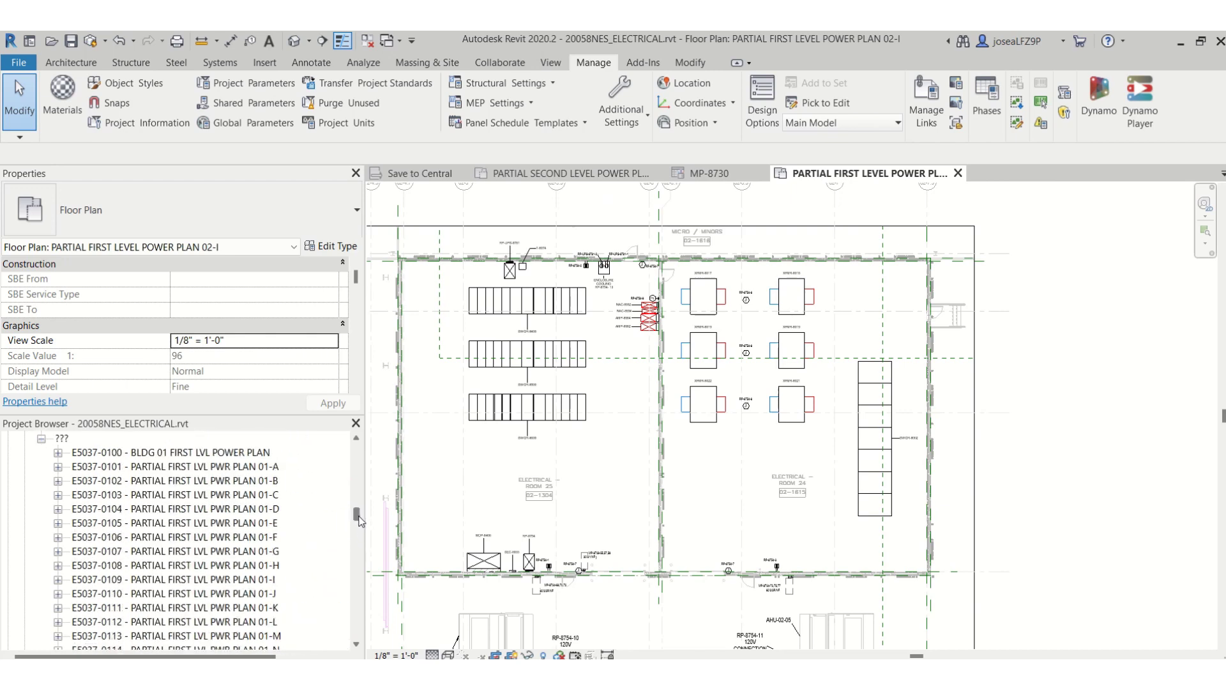
click(59, 509)
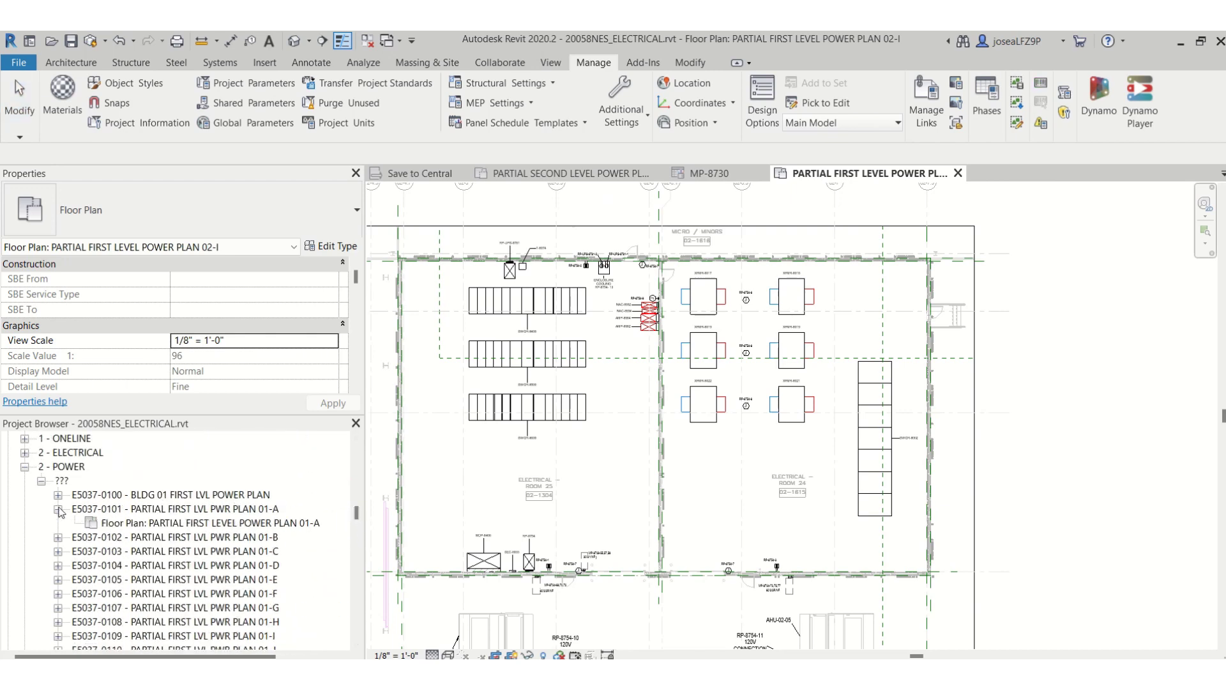
click(220, 524)
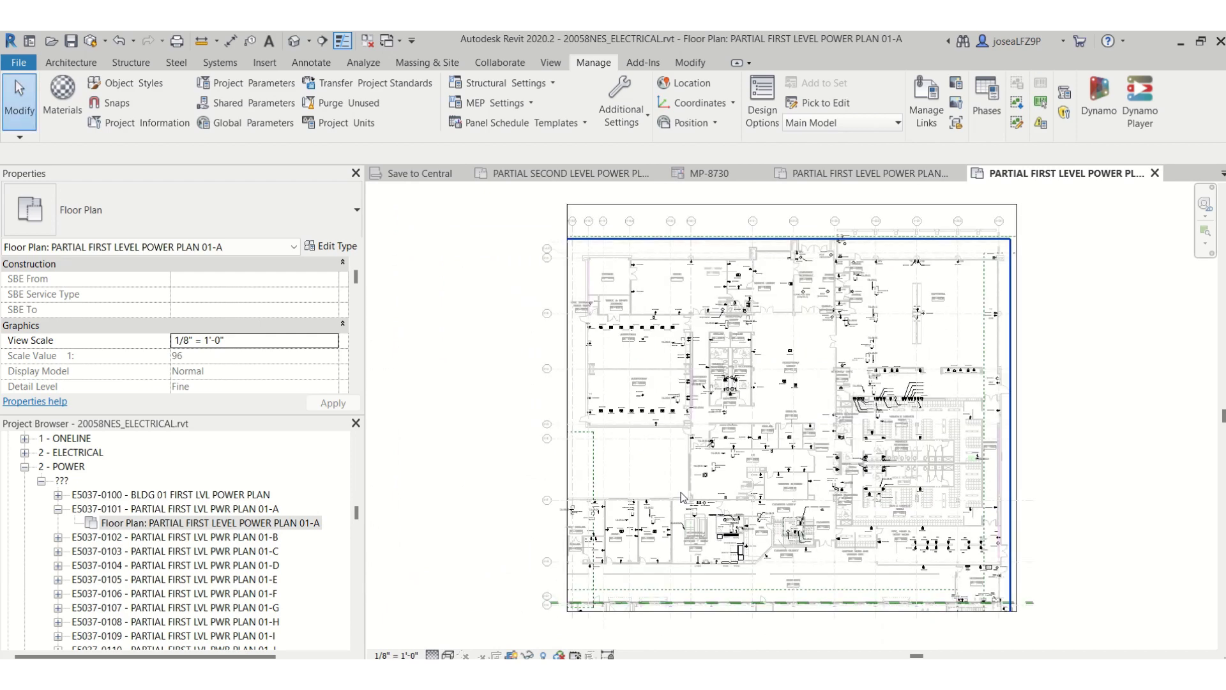
- Examine transformer T-8150's secondary distribution system and the options available for its primary distribution system, changing nothing
scroll(724, 567, up, 6)
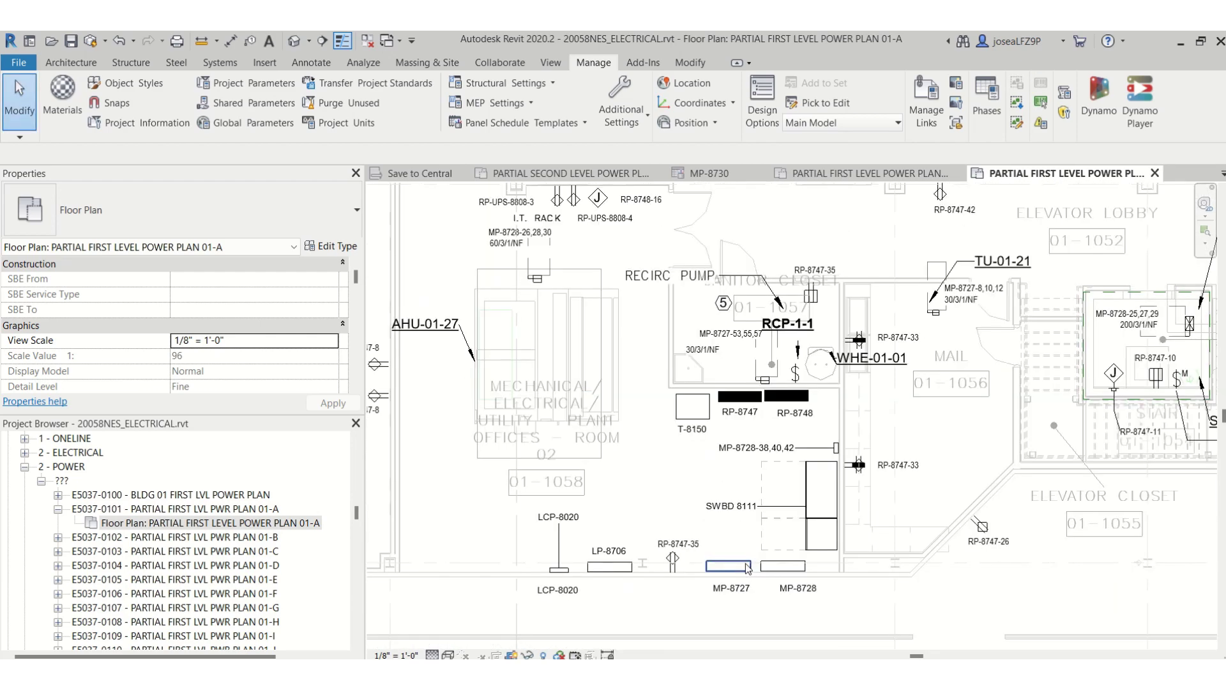
scroll(706, 415, up, 5)
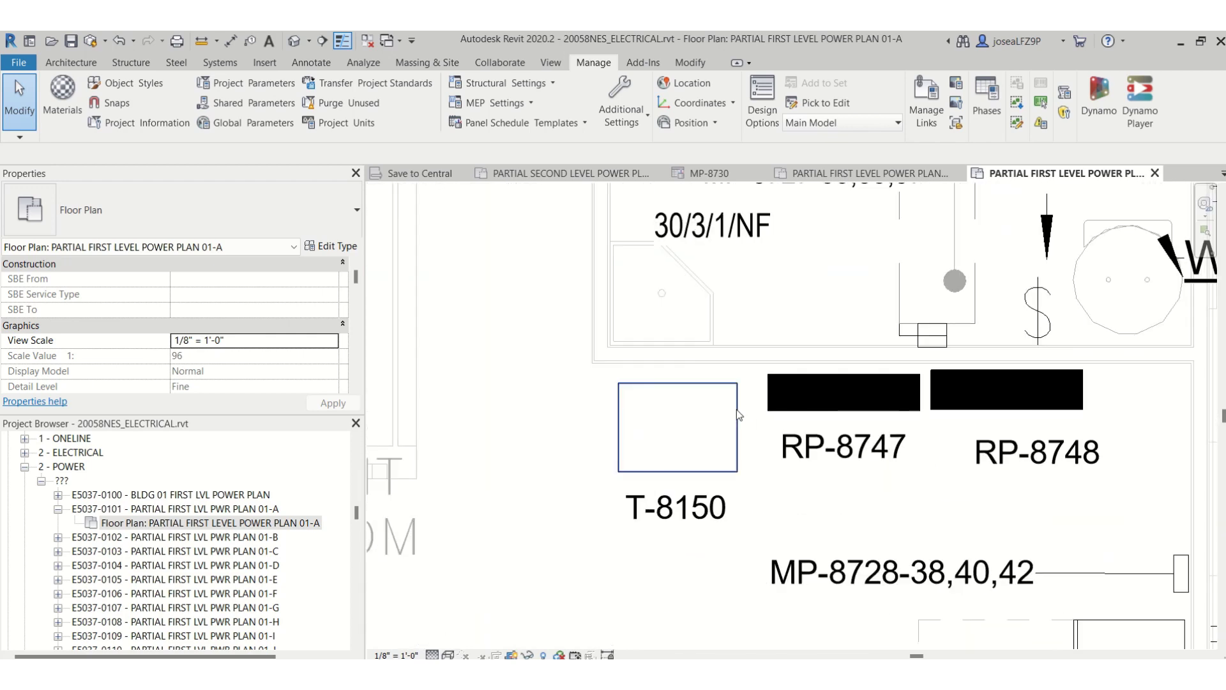
click(739, 414)
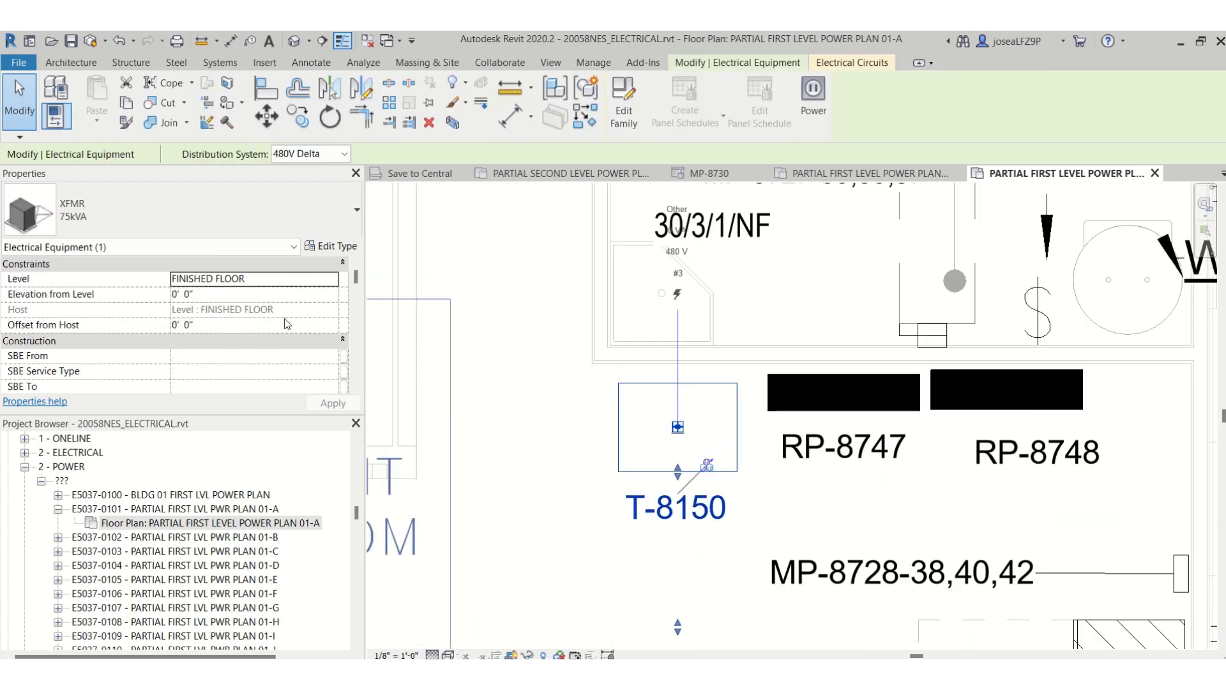
scroll(287, 322, down, 6)
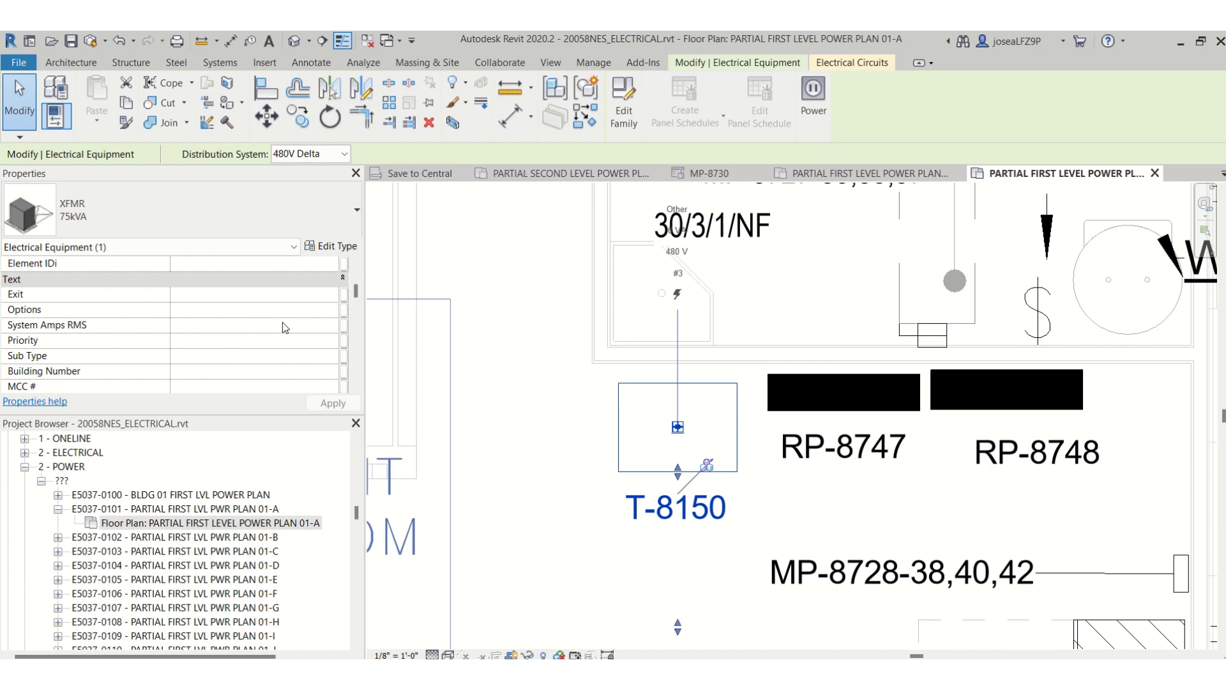
scroll(182, 353, down, 6)
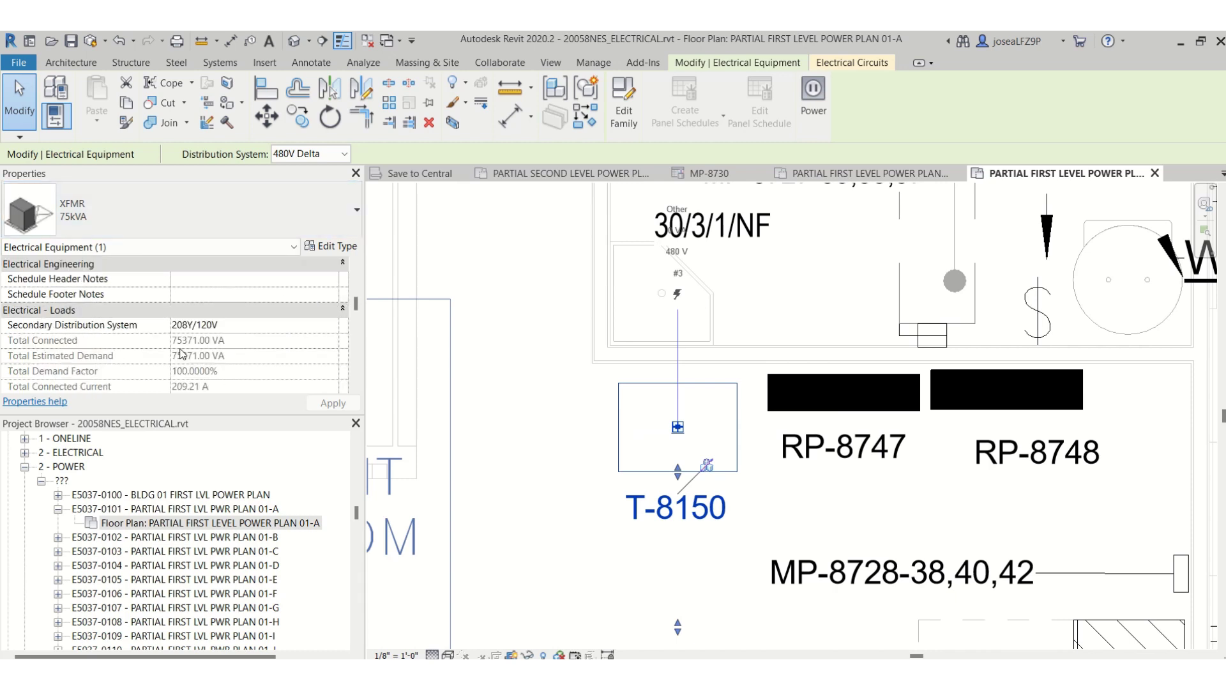
scroll(182, 353, down, 6)
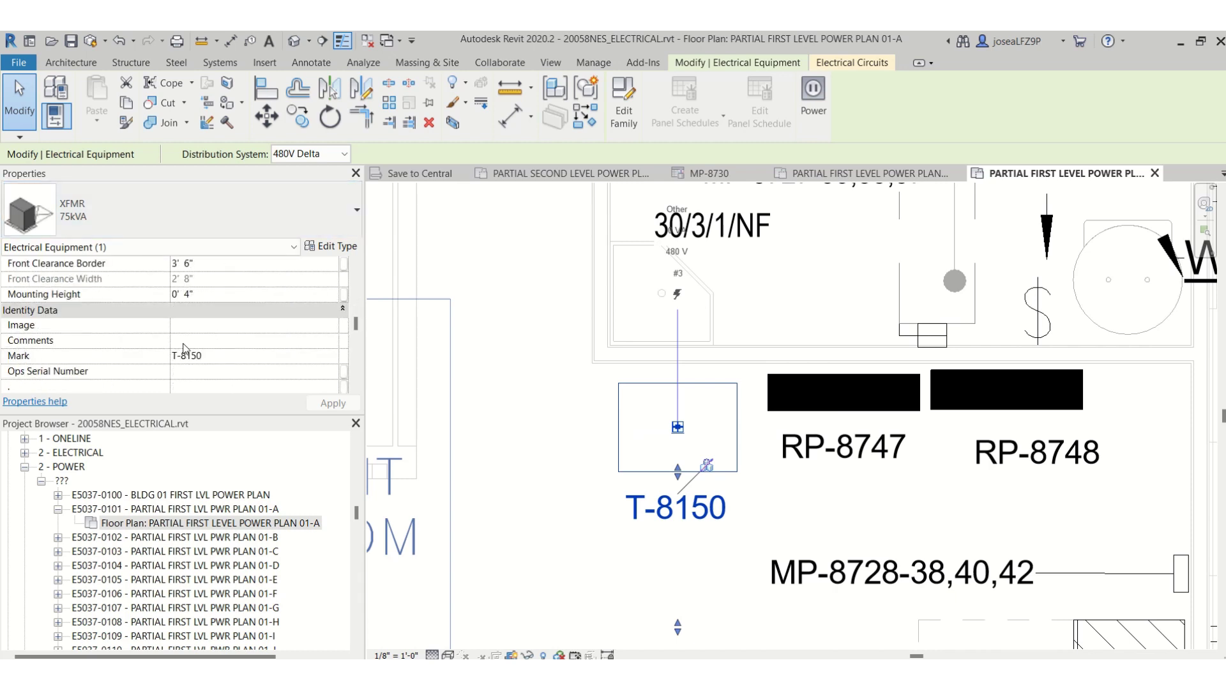
scroll(186, 348, down, 6)
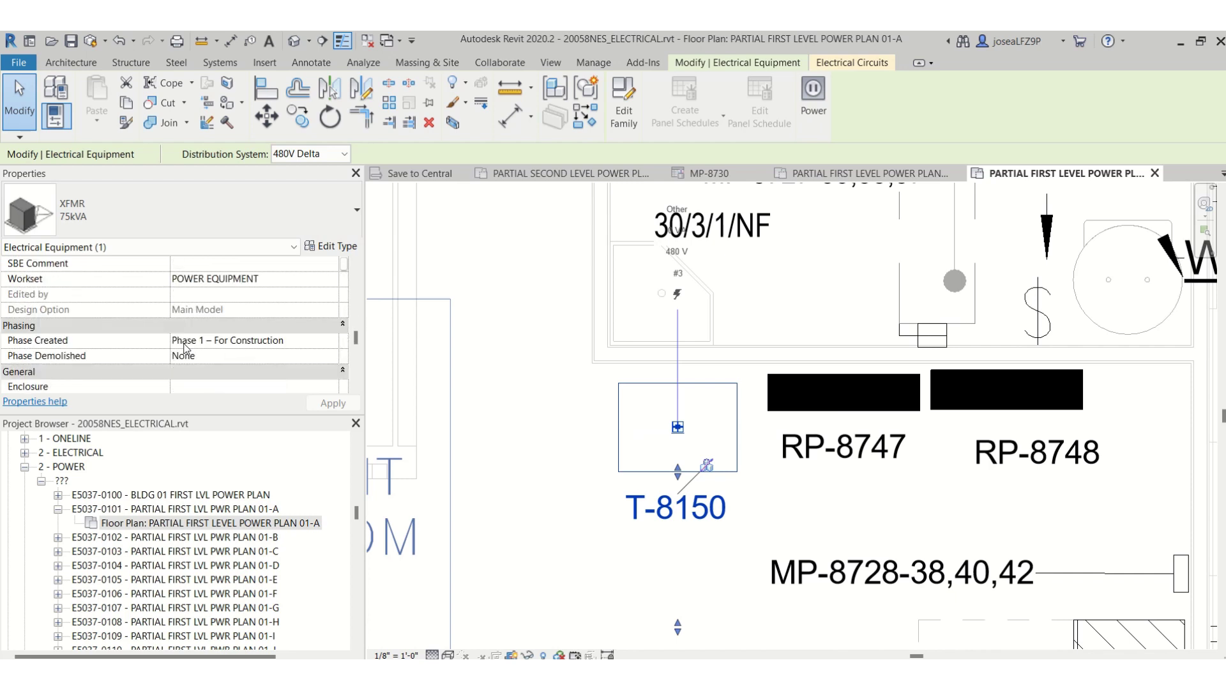
scroll(186, 349, down, 3)
scroll(186, 349, down, 2)
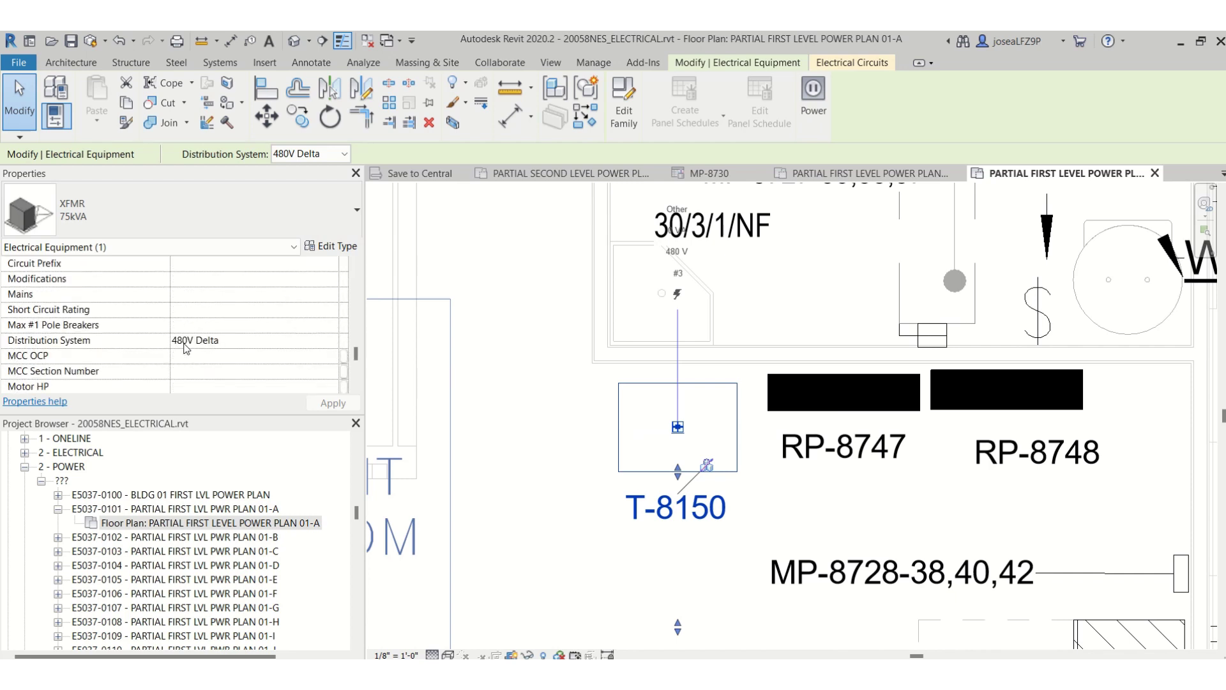
click(192, 339)
click(330, 342)
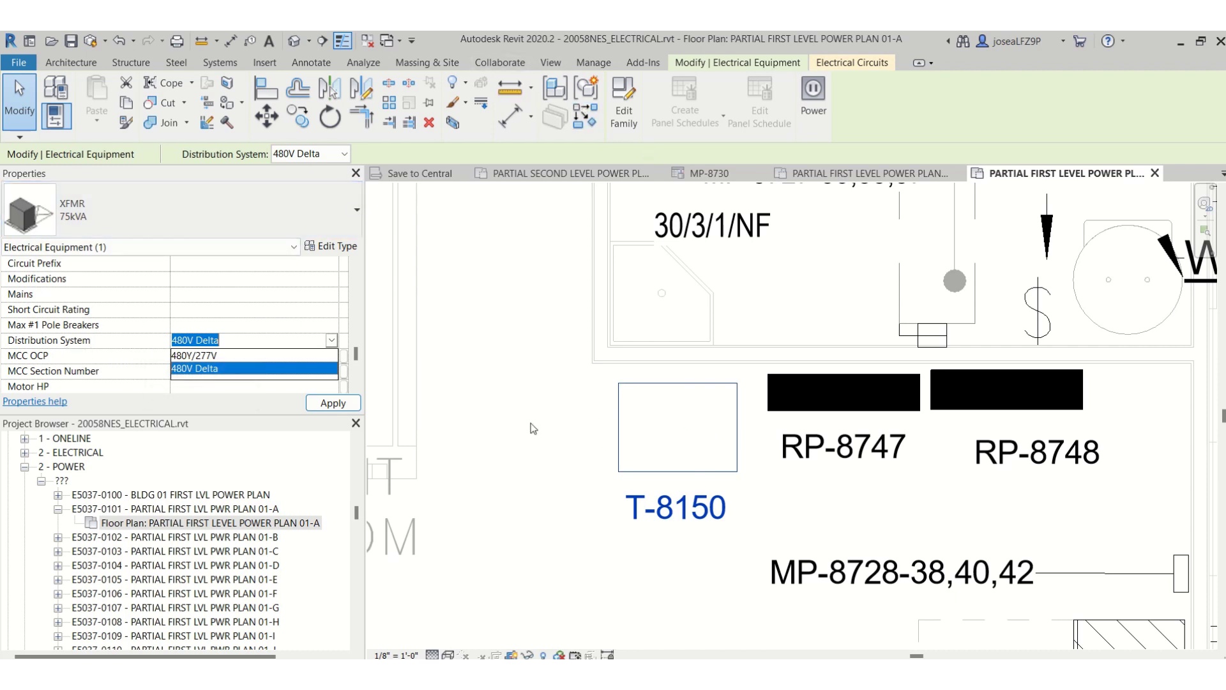
click(600, 63)
click(607, 64)
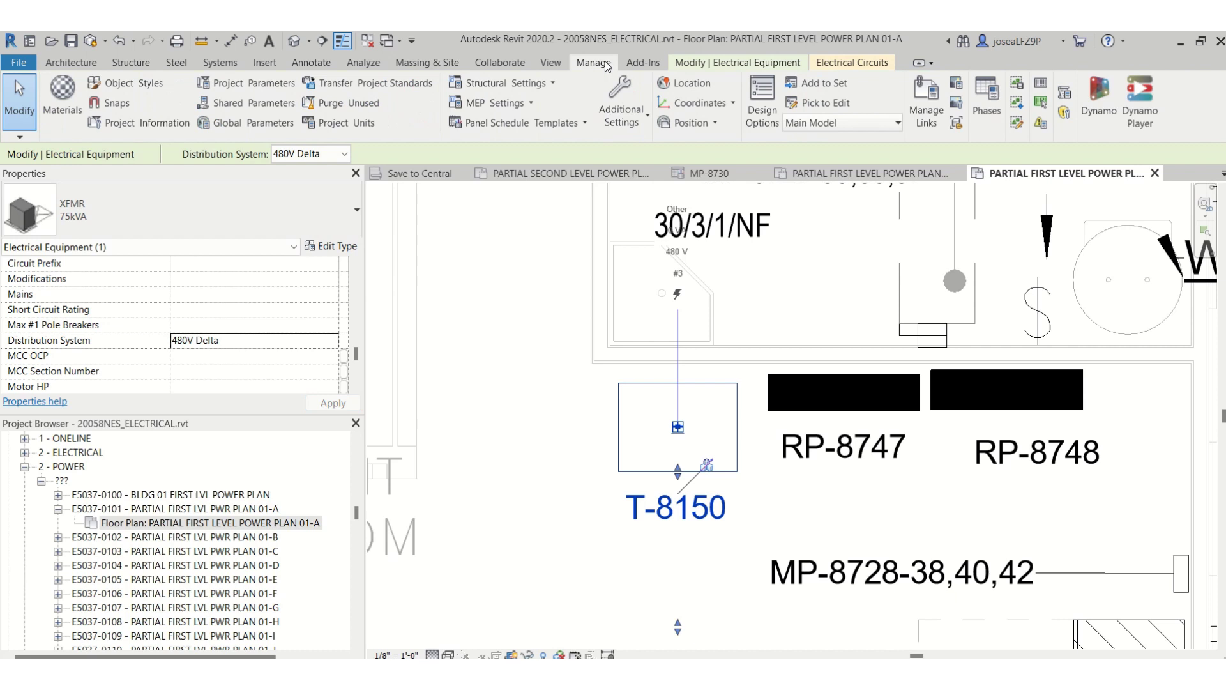
click(520, 105)
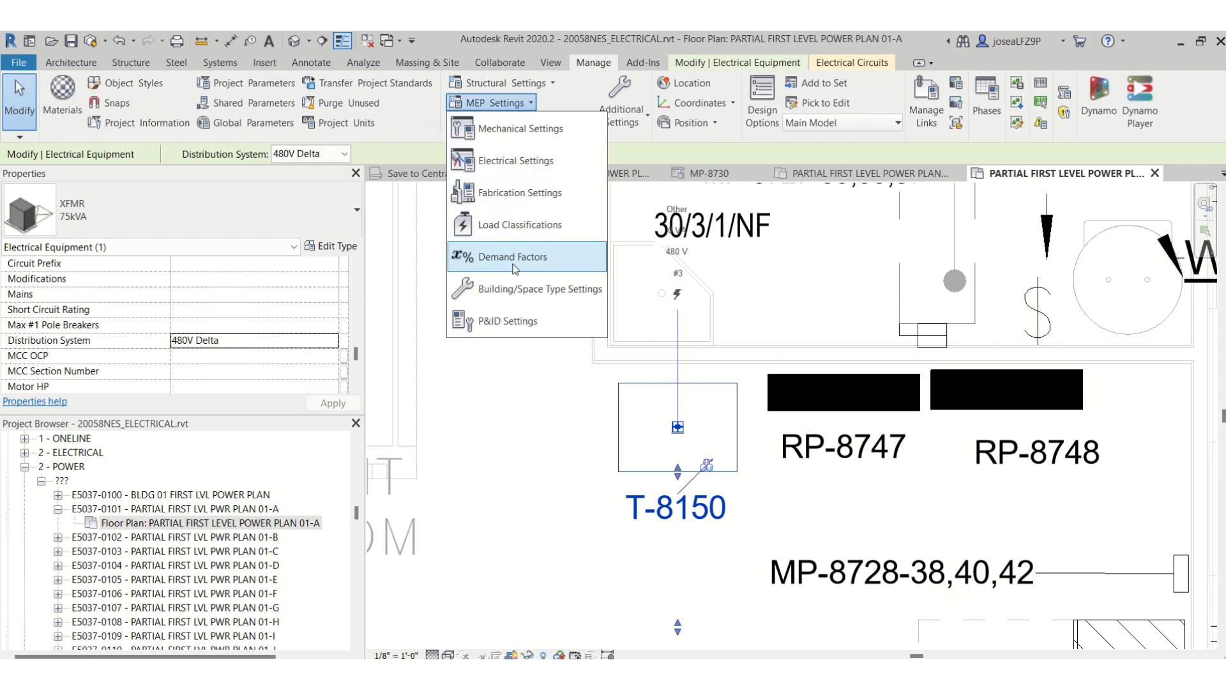
click(479, 431)
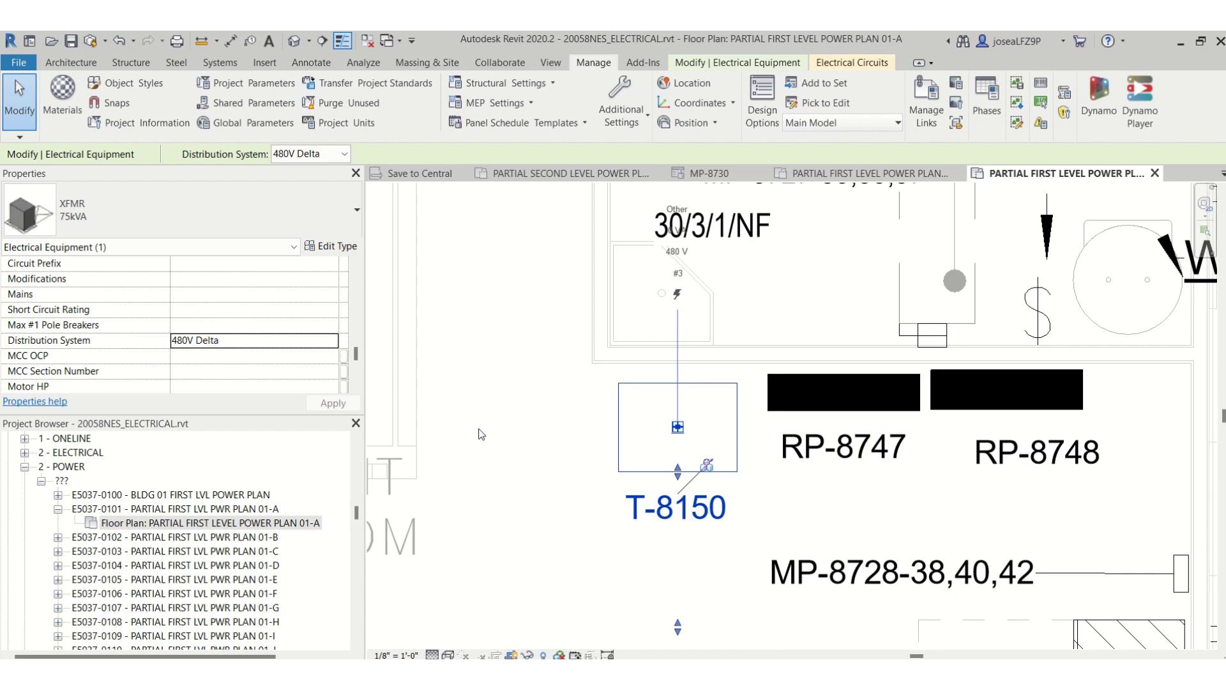
key(Escape)
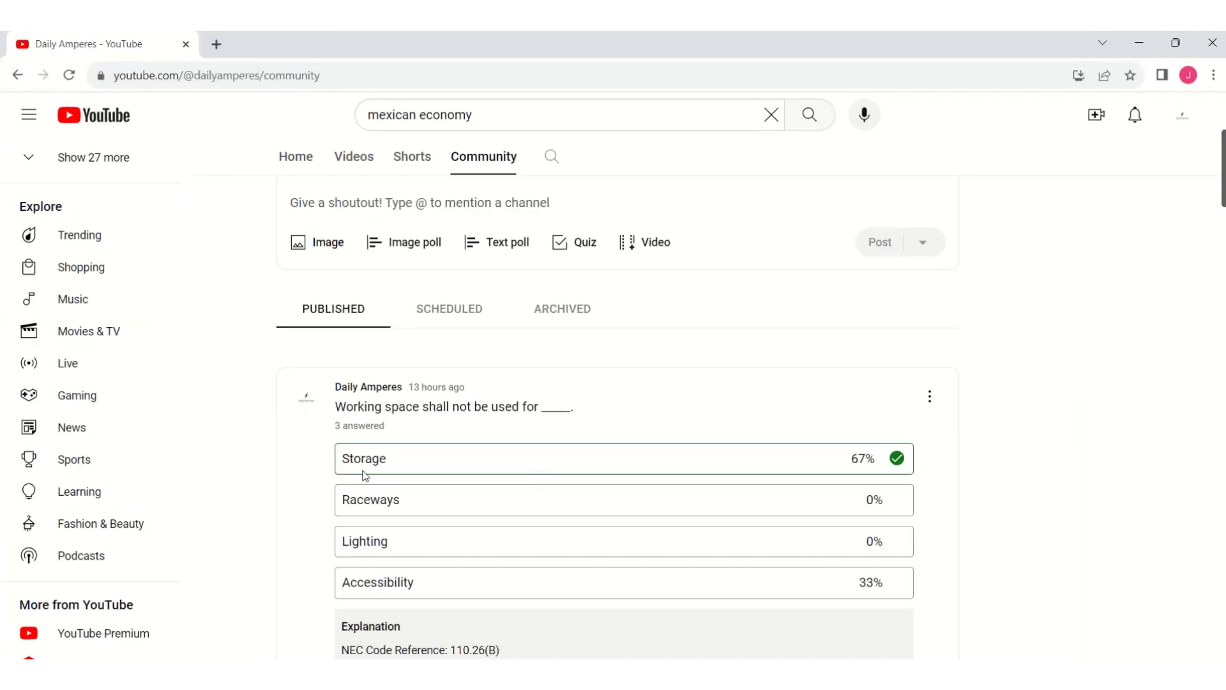
- Switch to YouTube in the browser and look through the quiz posts on the Daily Amperes community page
scroll(354, 460, down, 5)
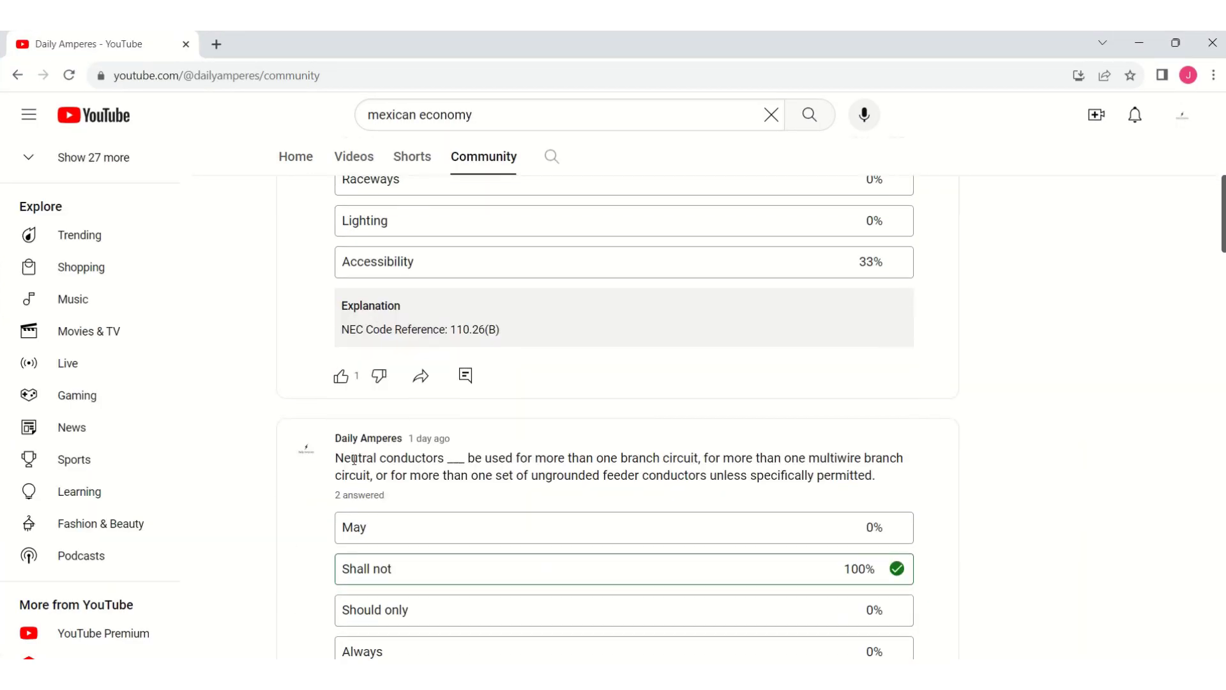
scroll(354, 460, up, 5)
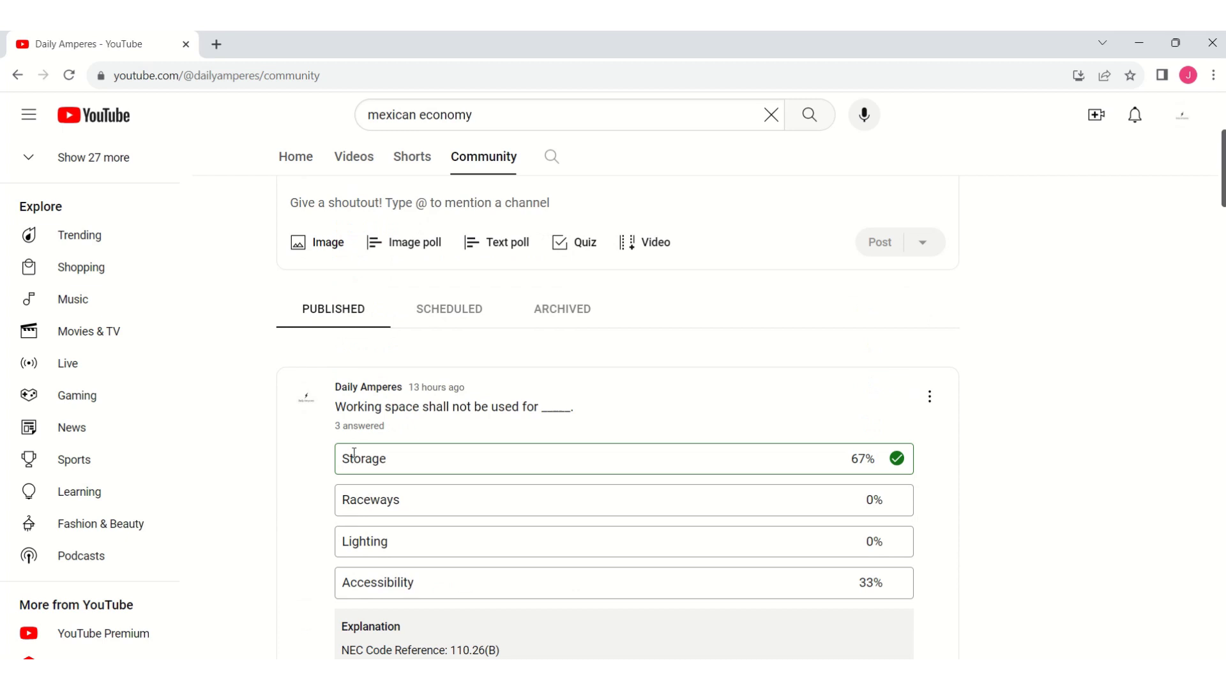